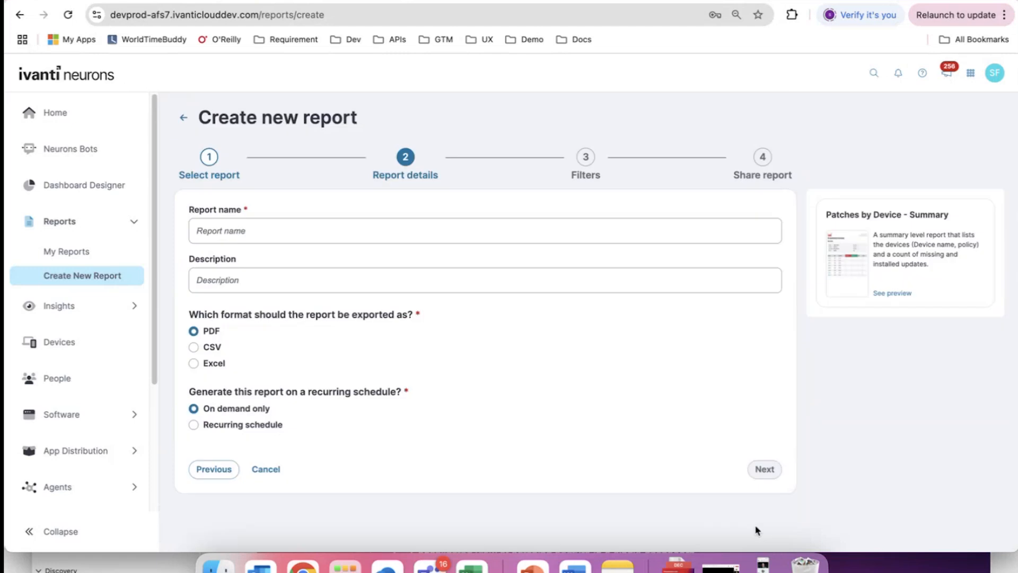
- Enter a first name as the report name and set the report to generate on a recurring schedule
left_click(239, 219)
type("susan")
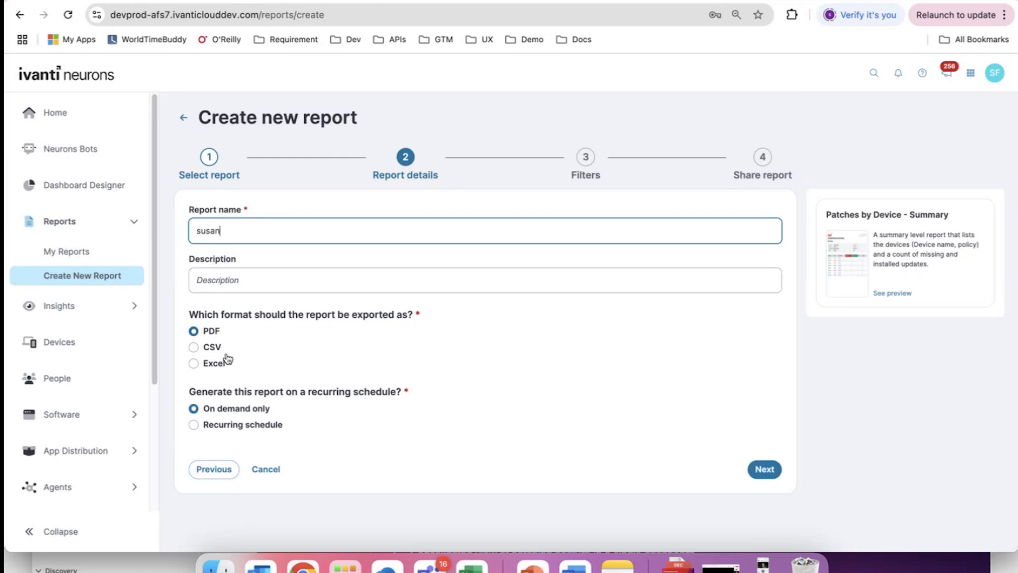
left_click(262, 431)
scroll(393, 368, "down", 5)
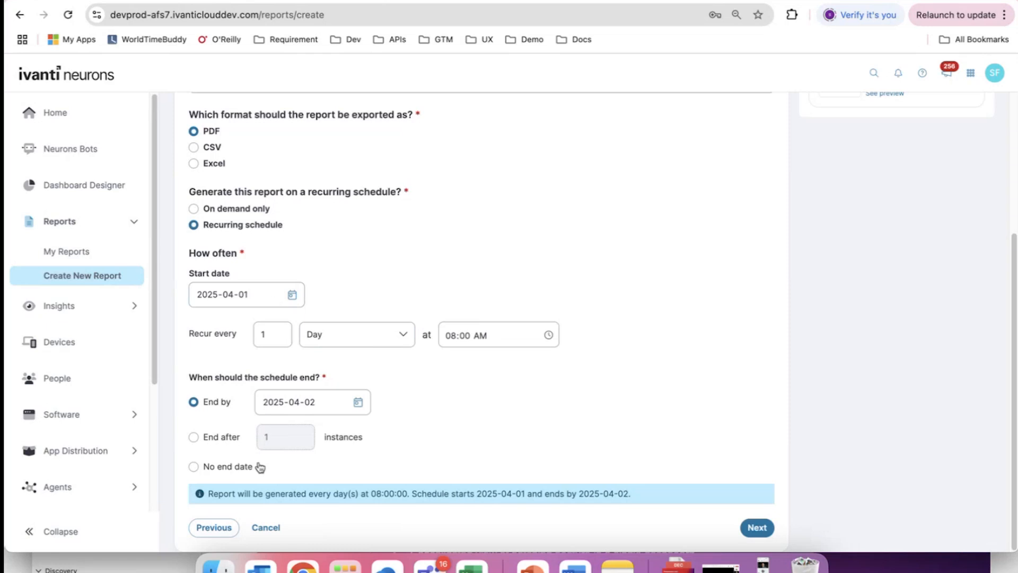
- Set the report schedule to recur by Month
left_click(337, 340)
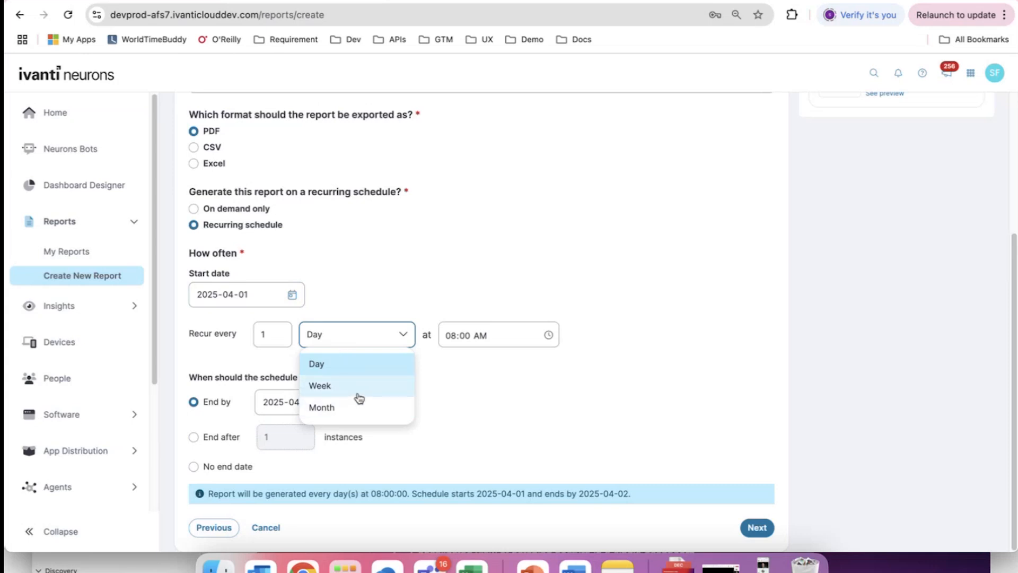
left_click(598, 405)
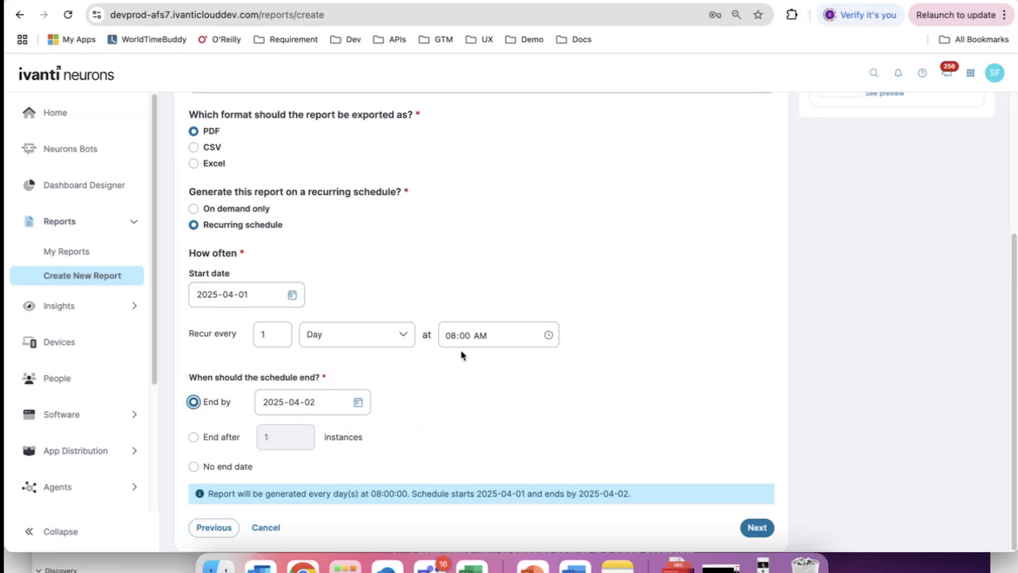
left_click(516, 343)
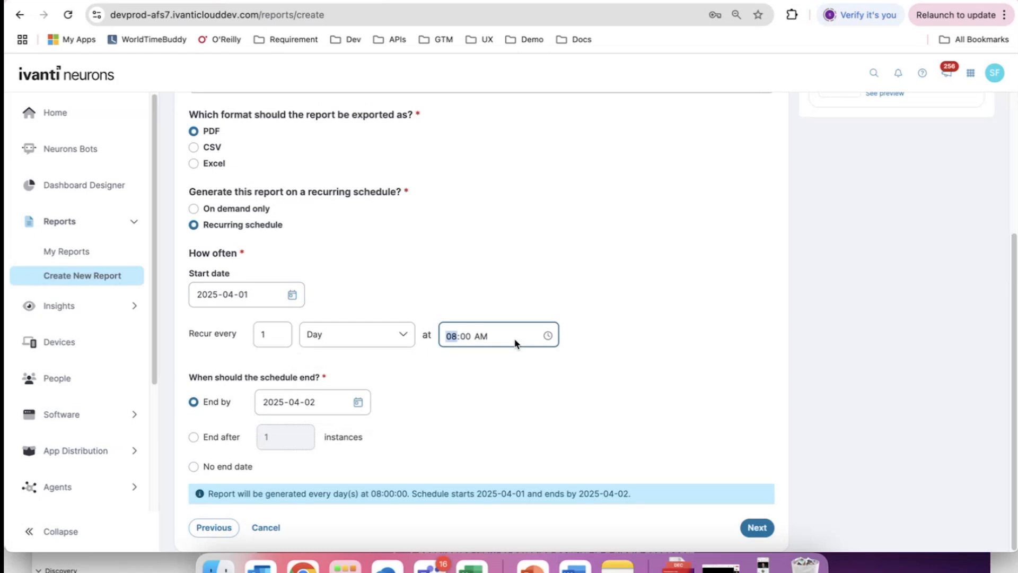
left_click(388, 346)
left_click(364, 406)
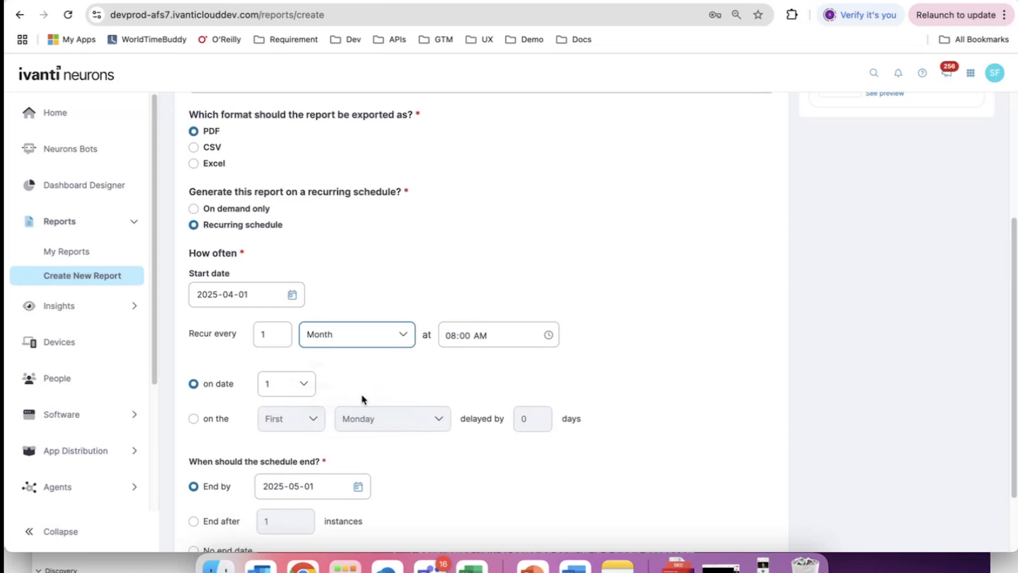
- Set the recurrence interval to 10 months
left_click(274, 336)
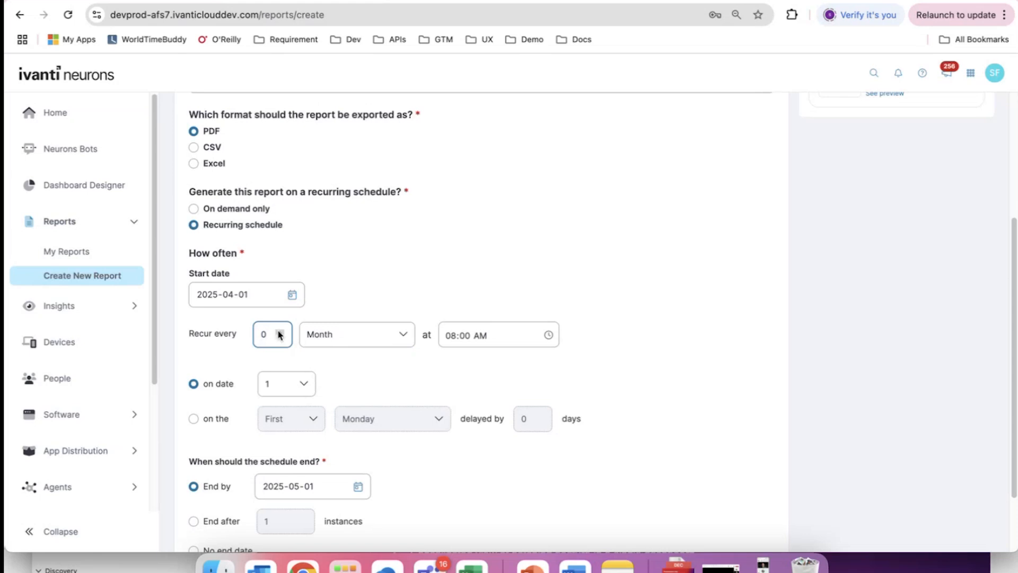
left_click(279, 337)
left_click(279, 334)
left_click(281, 333)
left_click(281, 333)
left_click(281, 333)
left_click(281, 333)
left_click(281, 333)
left_click(282, 333)
left_click(281, 333)
left_click(281, 333)
left_click(281, 333)
- Set the schedule's generation time to 09:09 AM
left_click(491, 340)
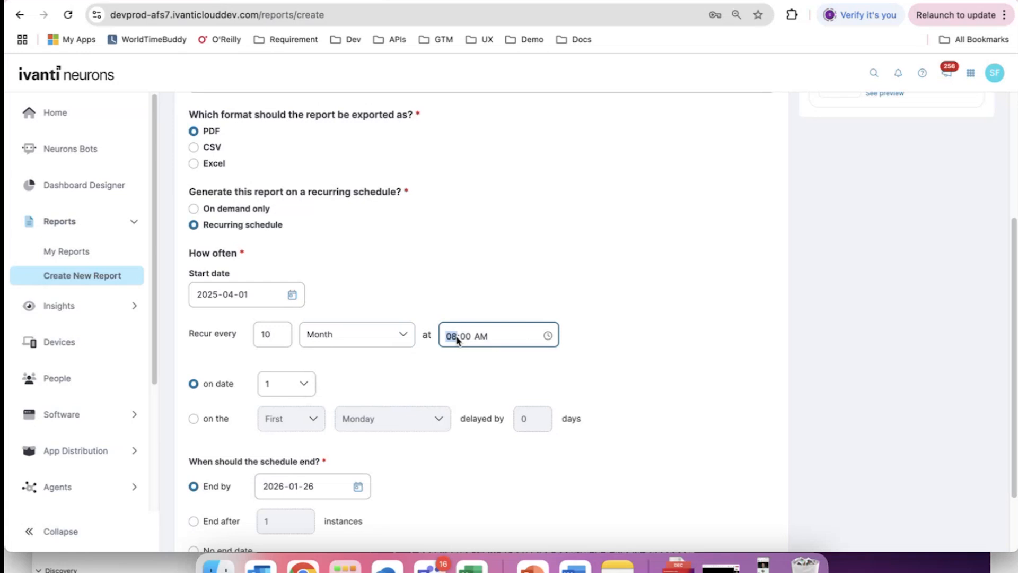
key("BackSpace")
type("09:-- --")
left_click(591, 296)
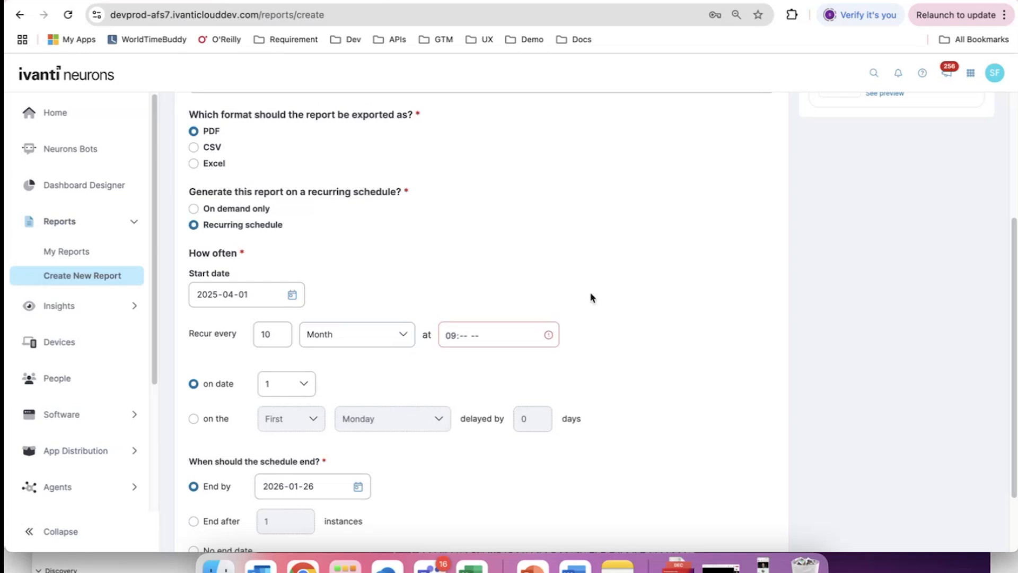
left_click(486, 338)
left_click(476, 337)
left_click(467, 336)
type("00")
left_click(558, 298)
left_click(477, 336)
type("p")
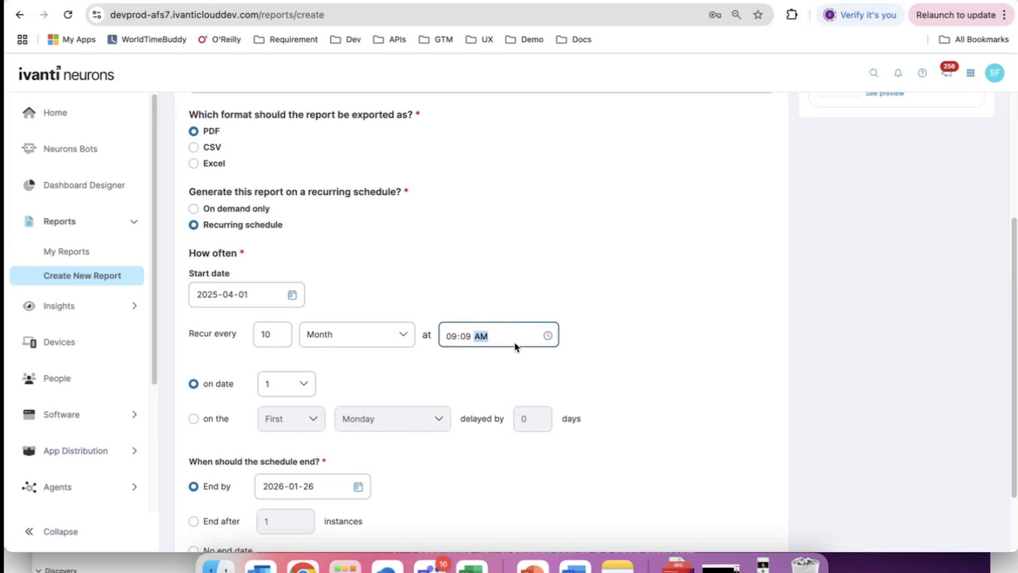
left_click(481, 336)
type("a")
left_click(527, 363)
- Set the monthly recurrence to run on the First Tuesday instead of on a fixed date
scroll(529, 364, "down", 3)
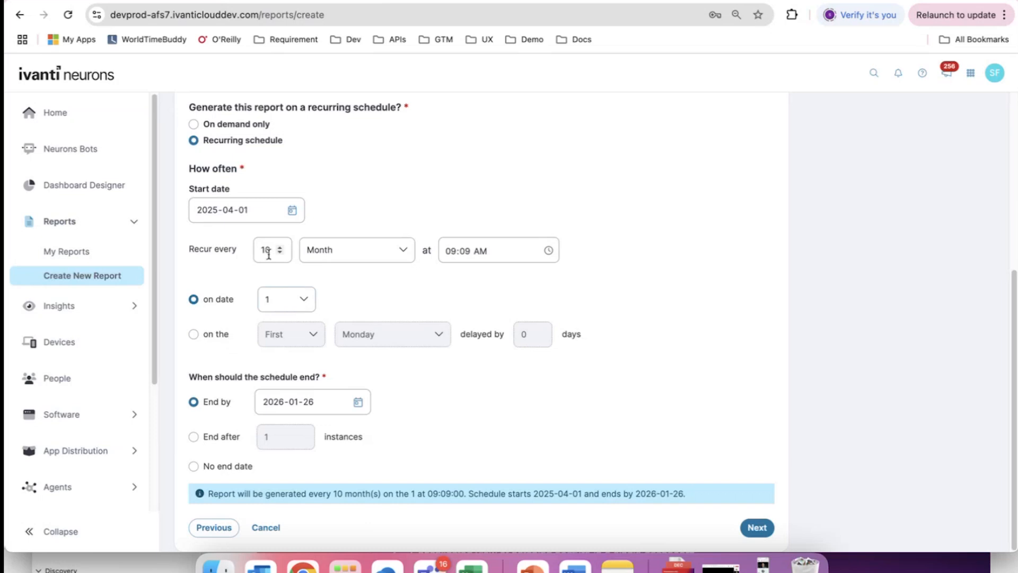
left_click(194, 334)
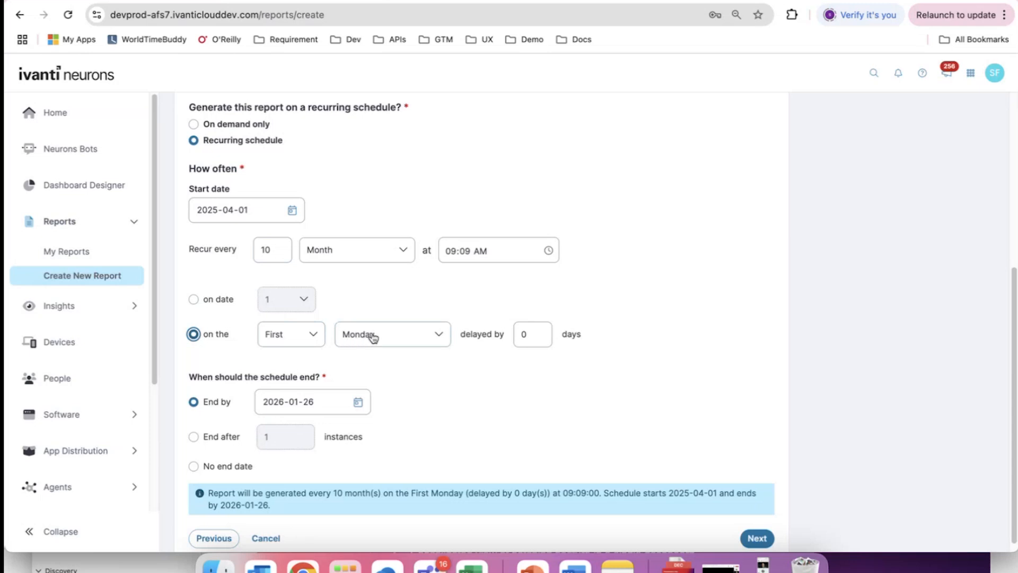
left_click(373, 336)
left_click(374, 408)
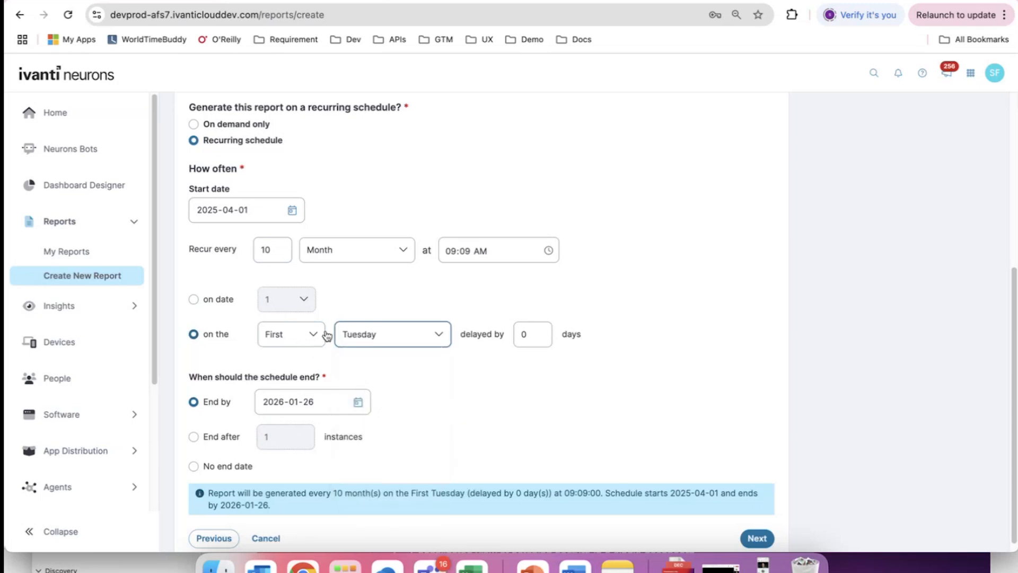
- Set the recurrence interval to 1 month and continue to the report's Filters stage
left_click(279, 252)
left_click(280, 255)
left_click(280, 255)
left_click(280, 255)
left_click(280, 255)
left_click(280, 255)
left_click(280, 255)
left_click(280, 255)
left_click(280, 255)
left_click(280, 255)
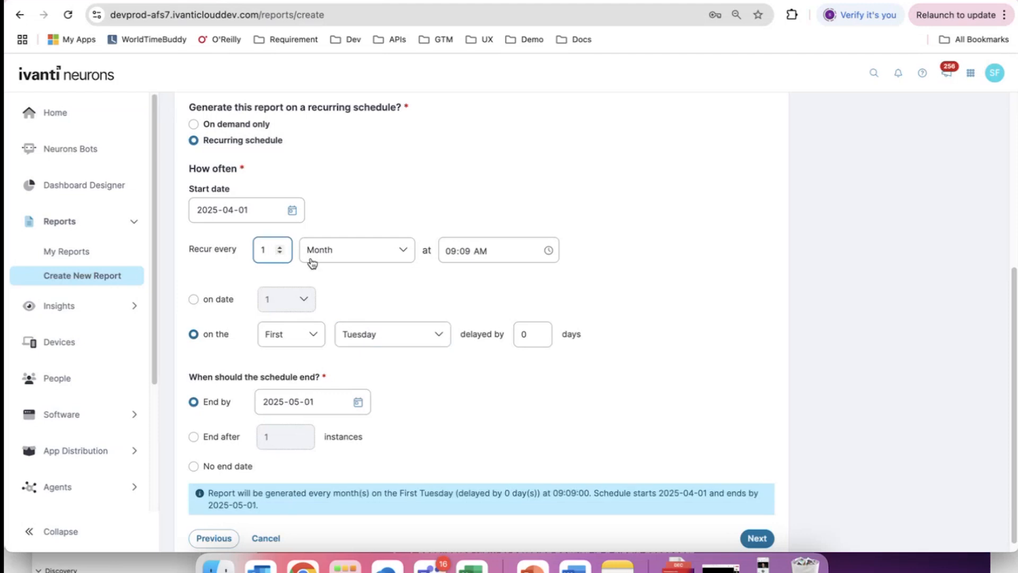
left_click(316, 259)
left_click(693, 284)
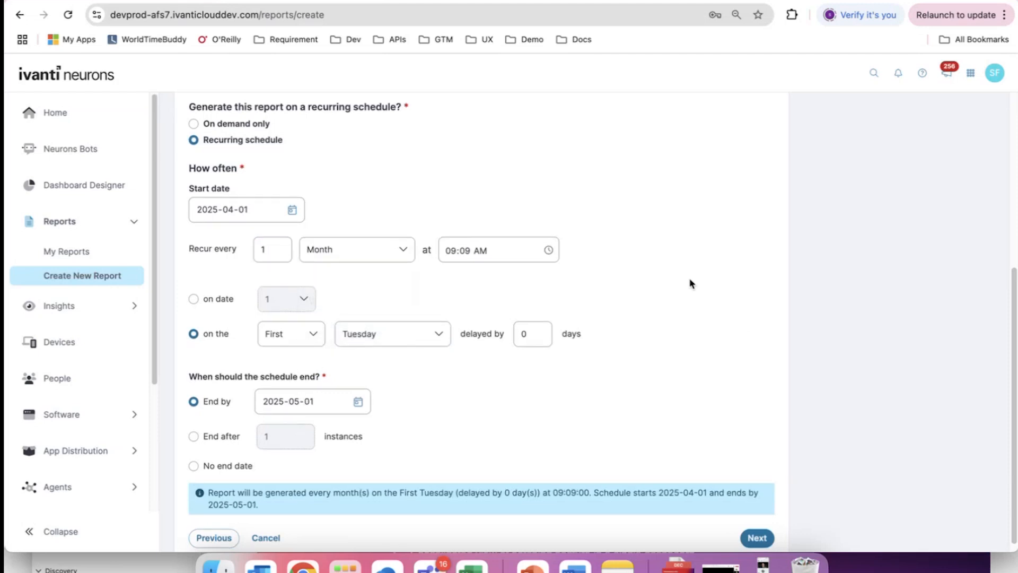
scroll(281, 406, "down", 1)
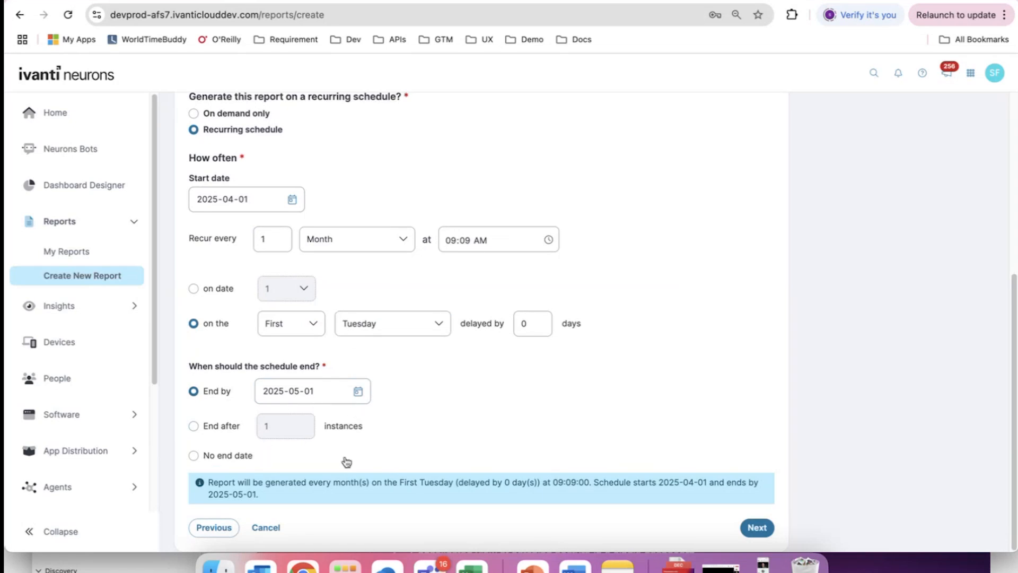
left_click(505, 383)
left_click(757, 528)
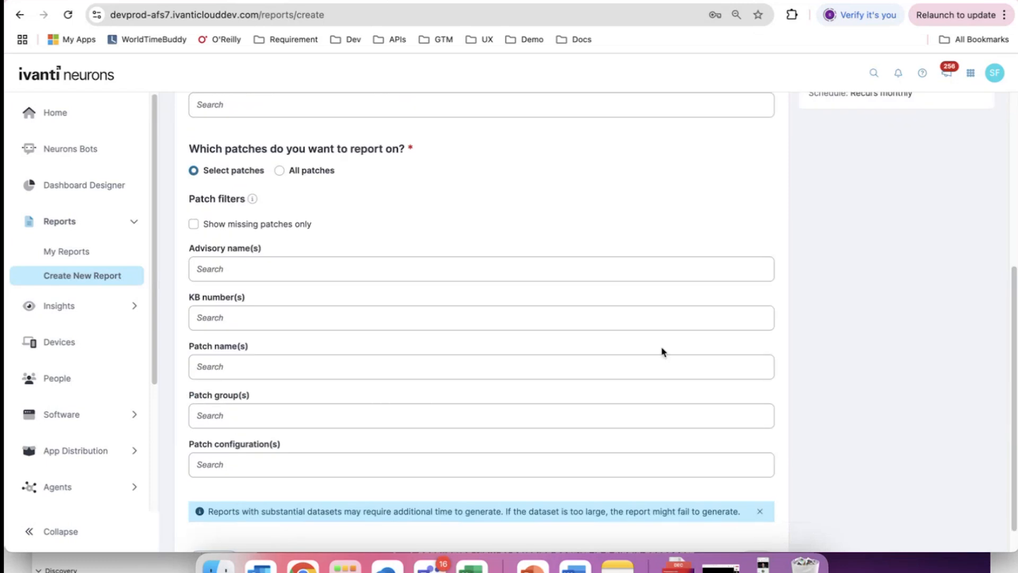
- Report on all devices with missing patches only, and continue to the Share report stage
scroll(523, 218, "up", 1)
scroll(523, 217, "up", 5)
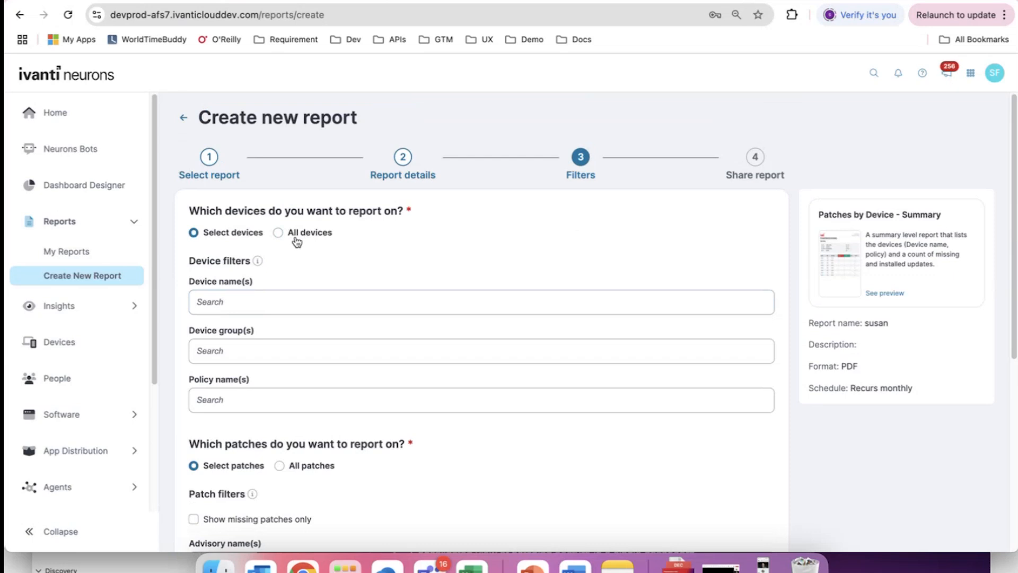
left_click(279, 232)
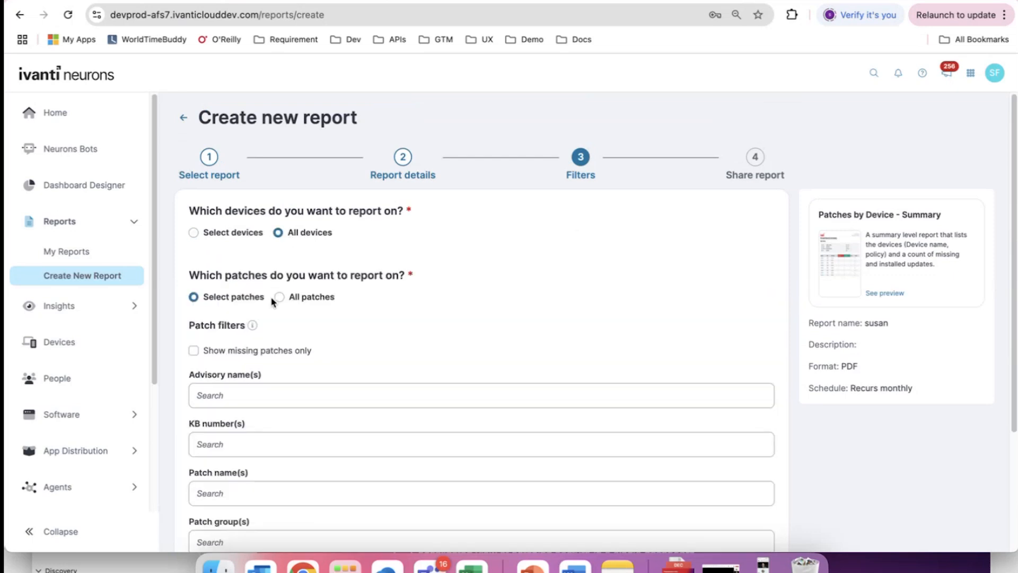
left_click(194, 351)
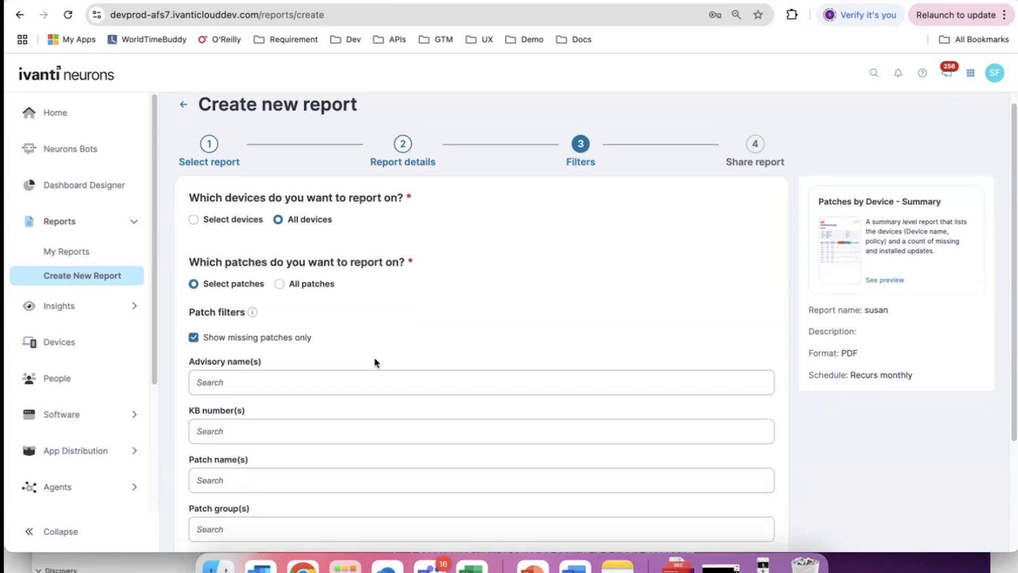
scroll(375, 359, "down", 3)
left_click(758, 528)
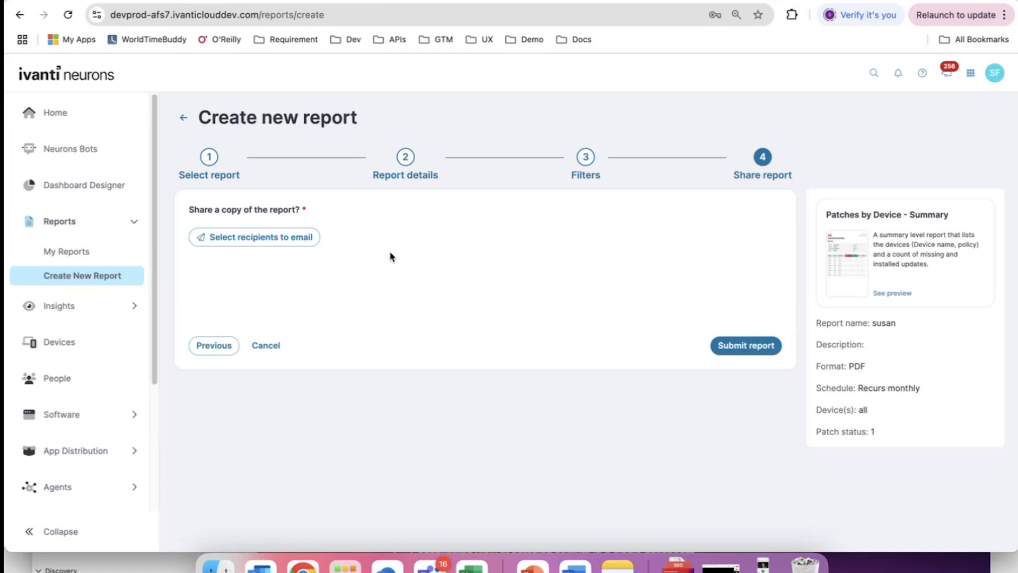
- Find the intended recipient by first name, add them to receive the report by email, and submit the report
left_click(295, 237)
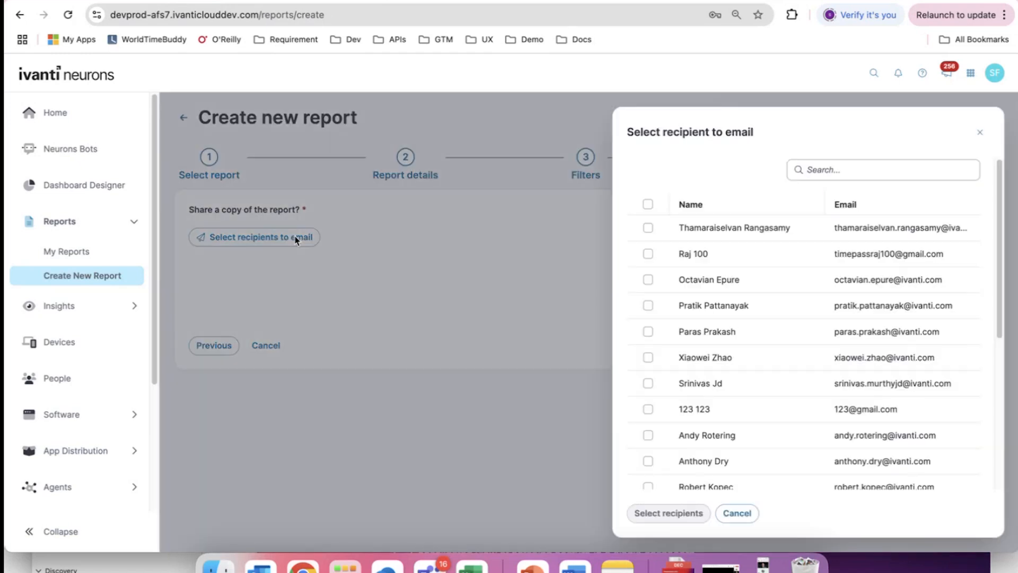
left_click(846, 168)
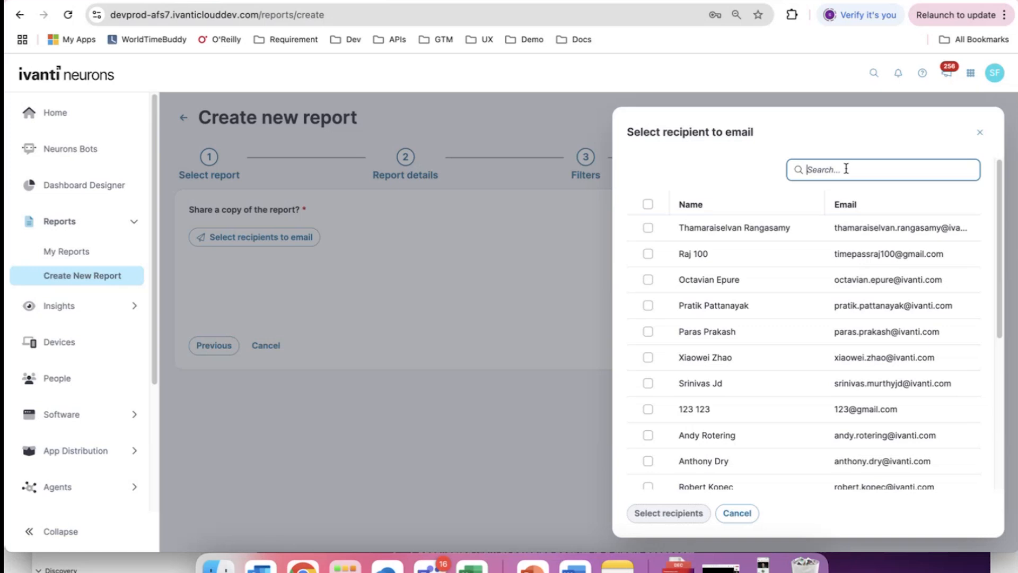
type("susan")
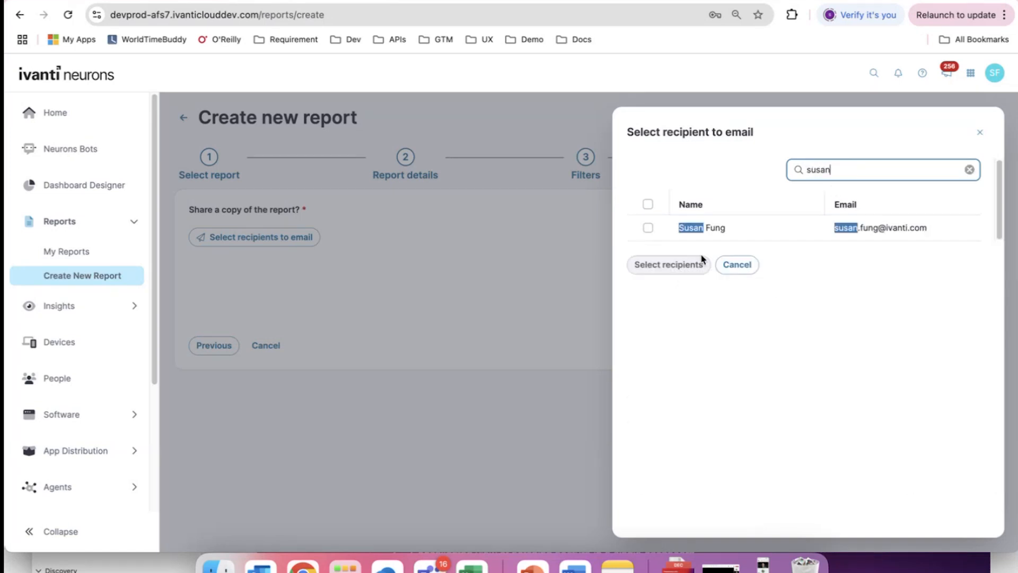
left_click(651, 229)
left_click(649, 229)
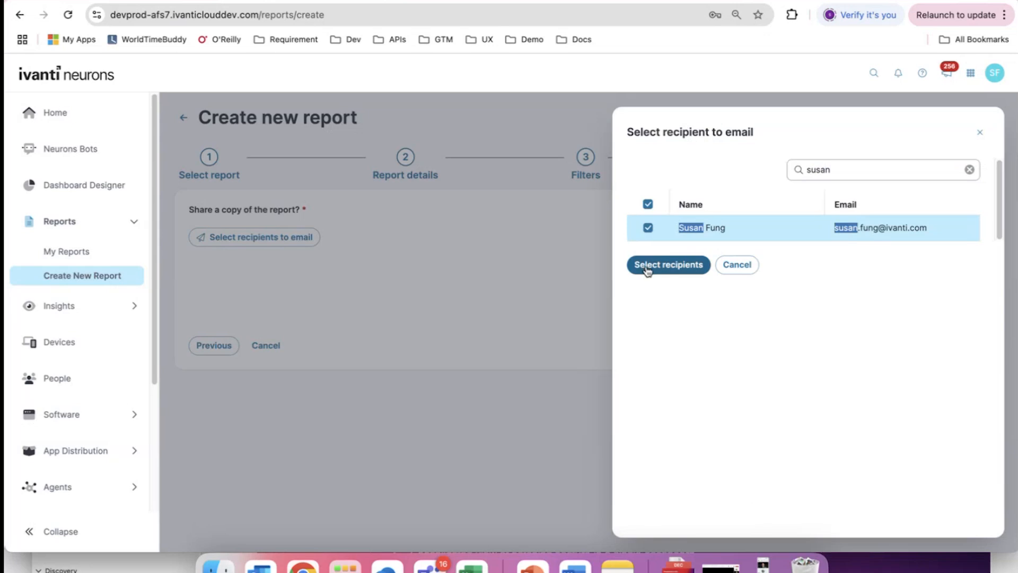
left_click(647, 269)
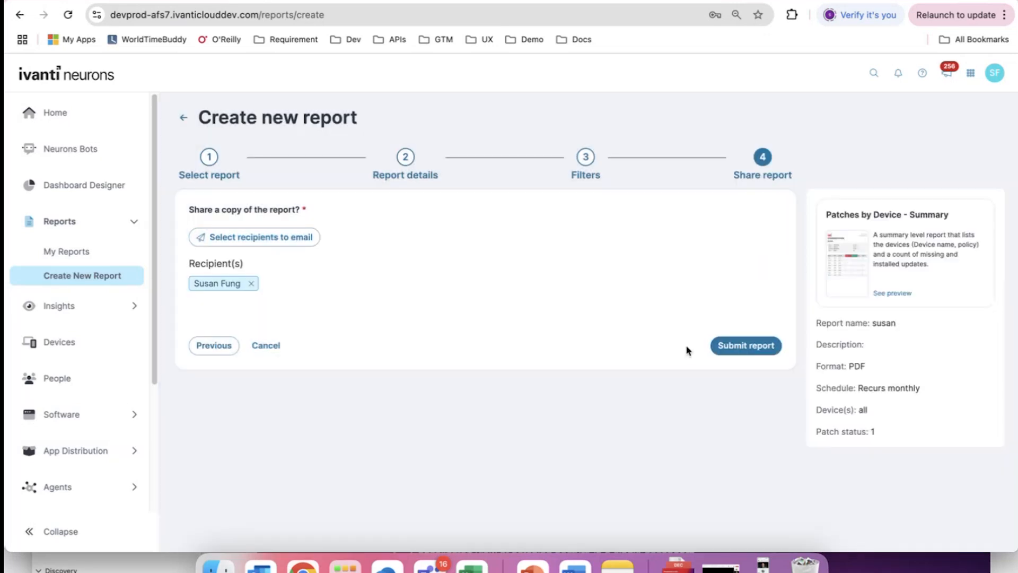
left_click(740, 350)
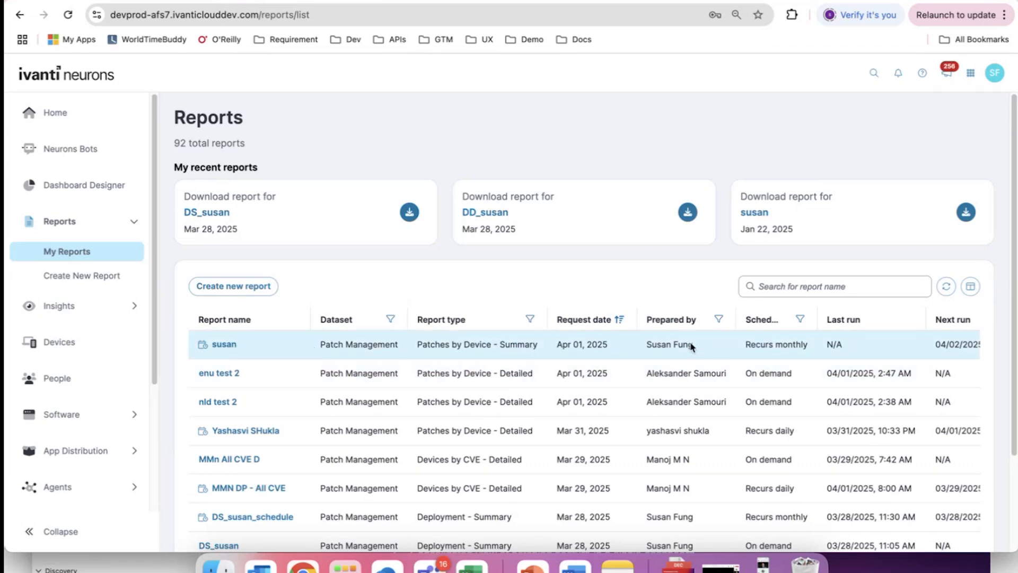
- Review the newly submitted report's details, distribution and history, and return to the report list
left_click(225, 346)
scroll(425, 367, "down", 1)
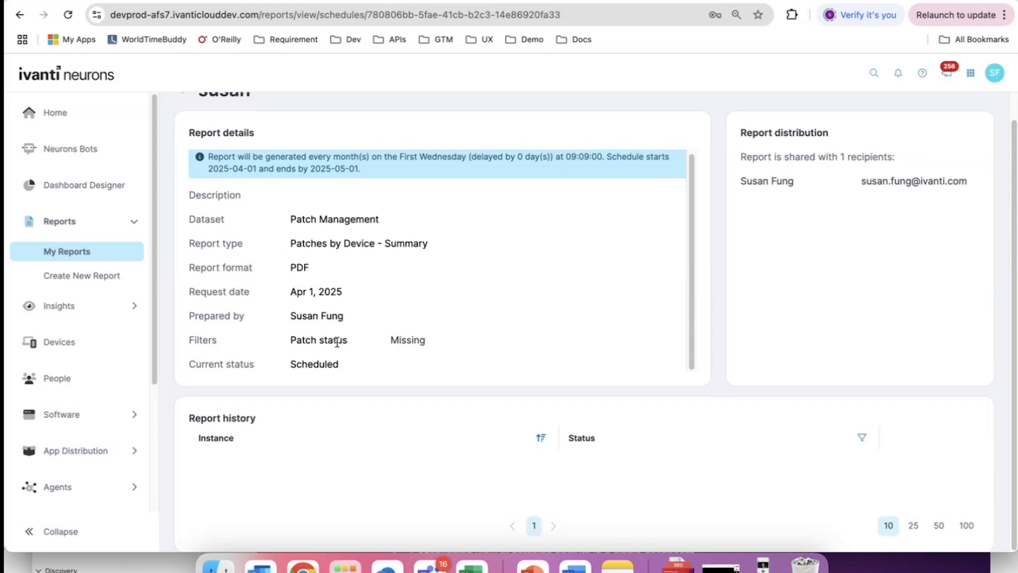
scroll(916, 292, "up", 1)
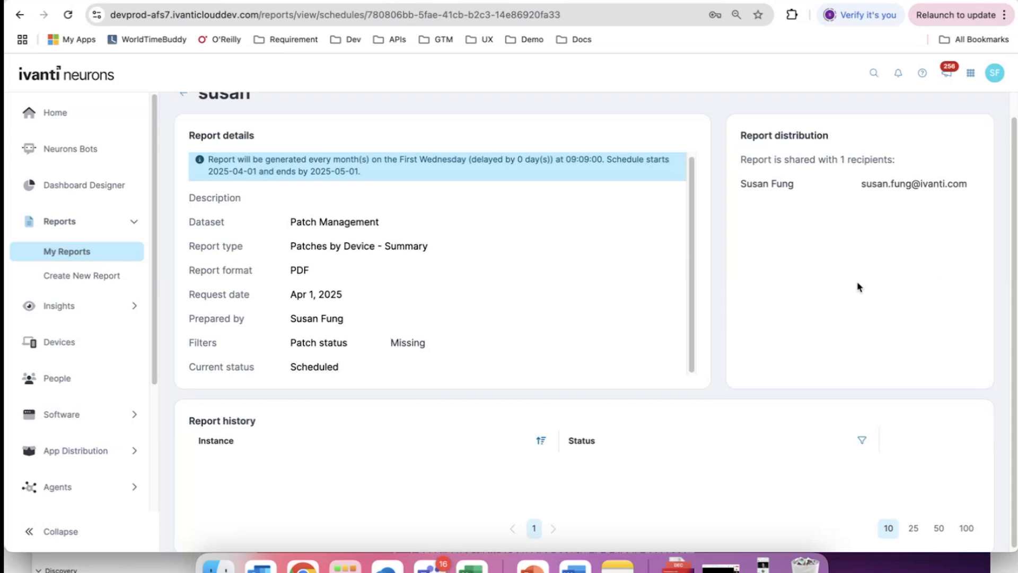
scroll(857, 297, "down", 1)
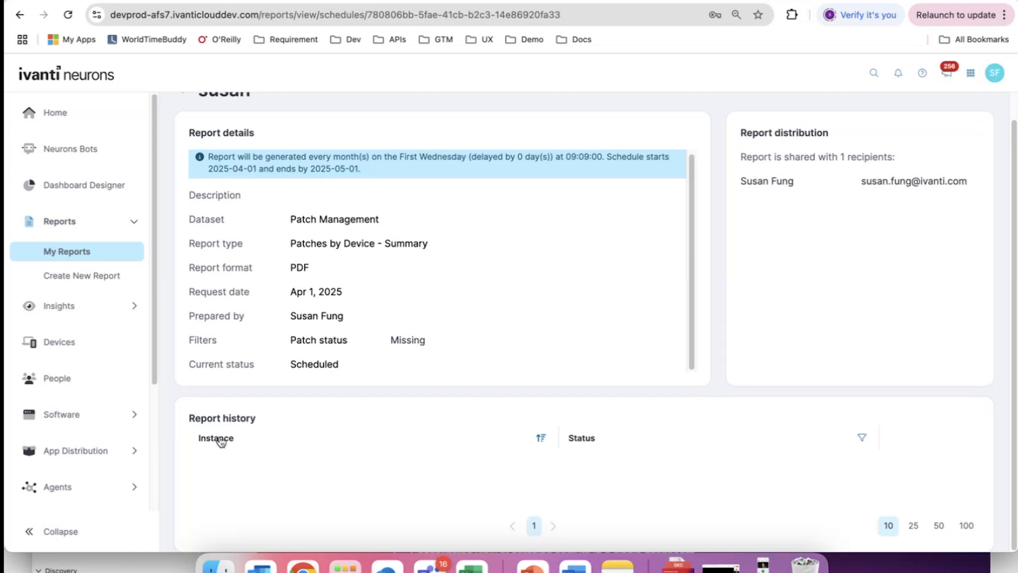
scroll(245, 432, "up", 1)
left_click(182, 118)
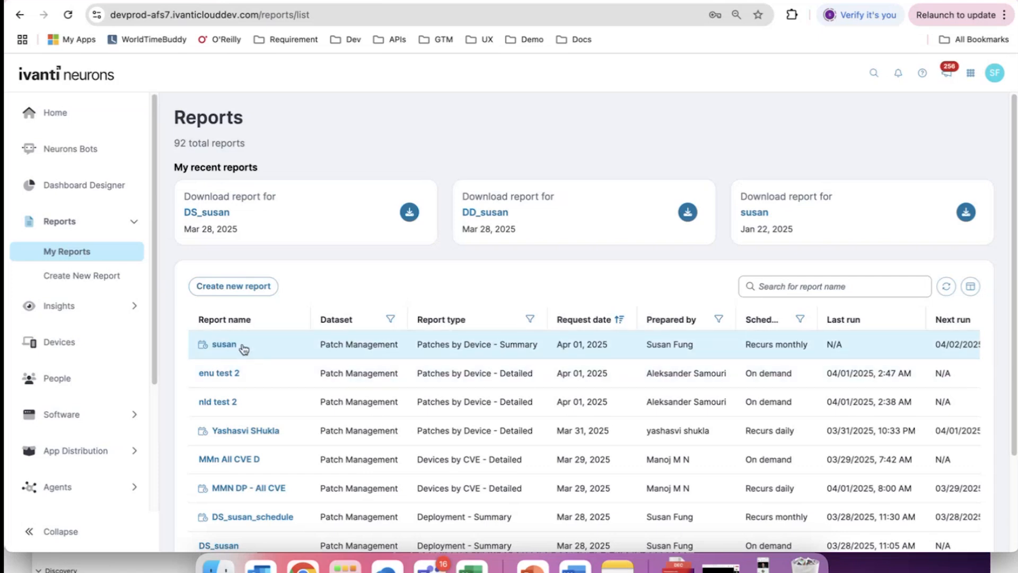
- Start a new report and examine the enlarged sample preview of the Patches by Device - Detailed report
left_click(228, 291)
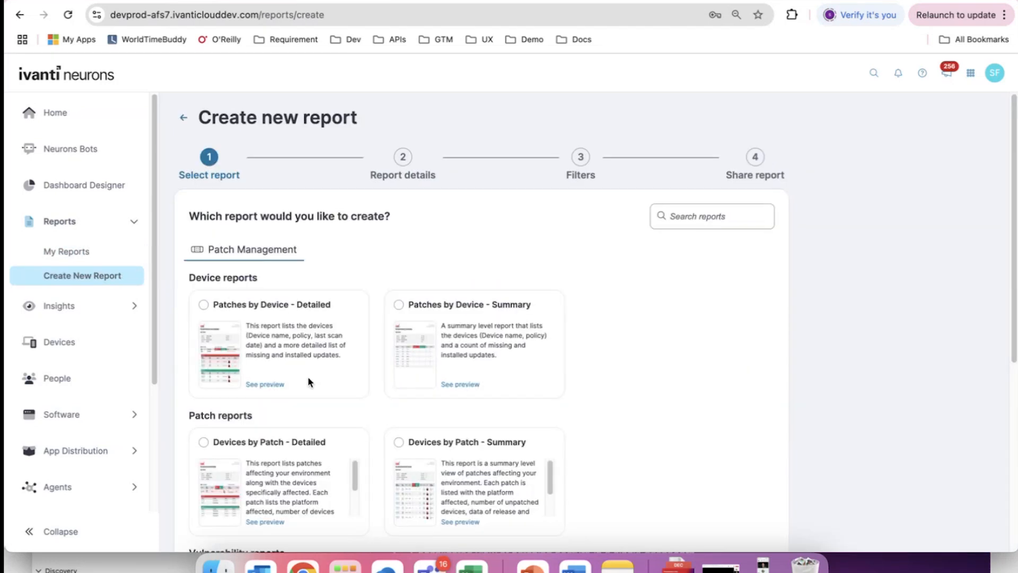
left_click(259, 385)
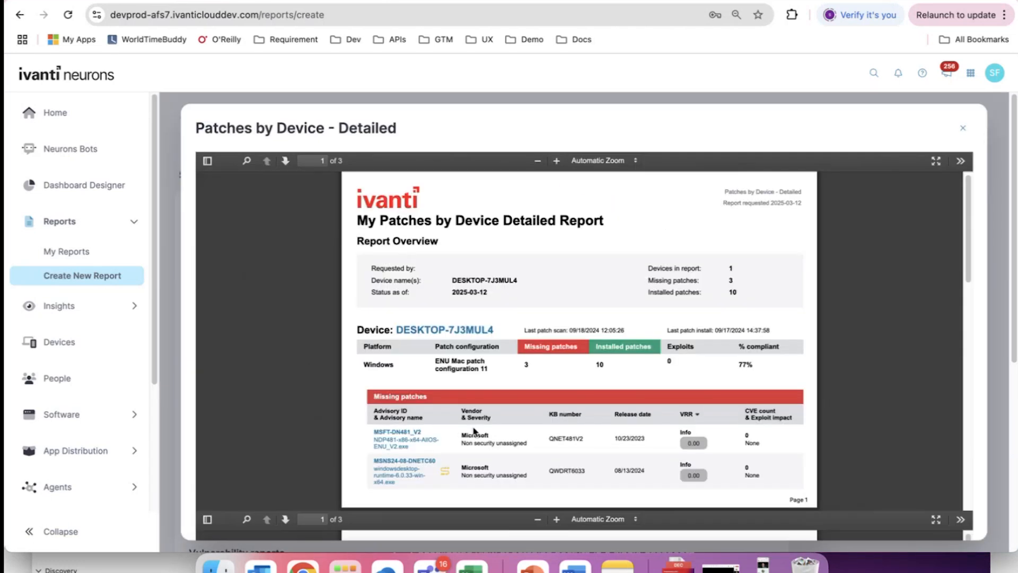
scroll(472, 483, "down", 1)
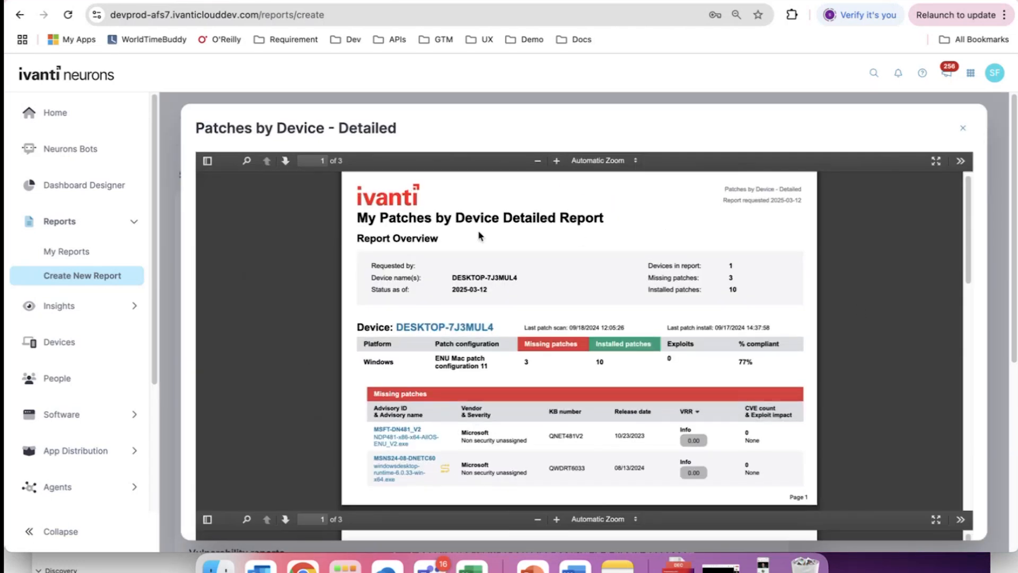
left_click(557, 160)
scroll(561, 325, "down", 5)
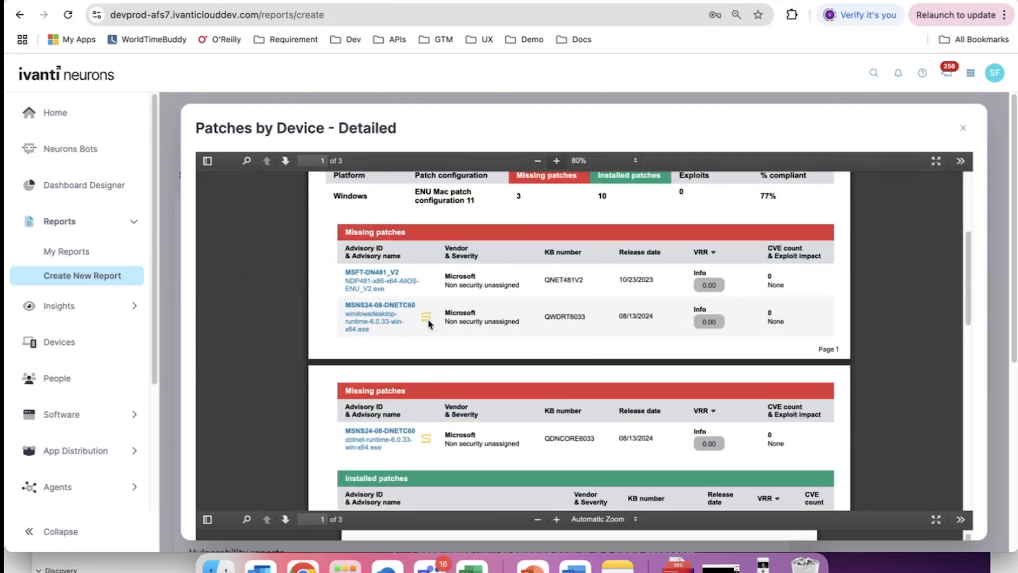
- Examine the sample previews of the Patches by Device - Summary and Devices by Patch - Detailed reports
scroll(428, 323, "up", 2)
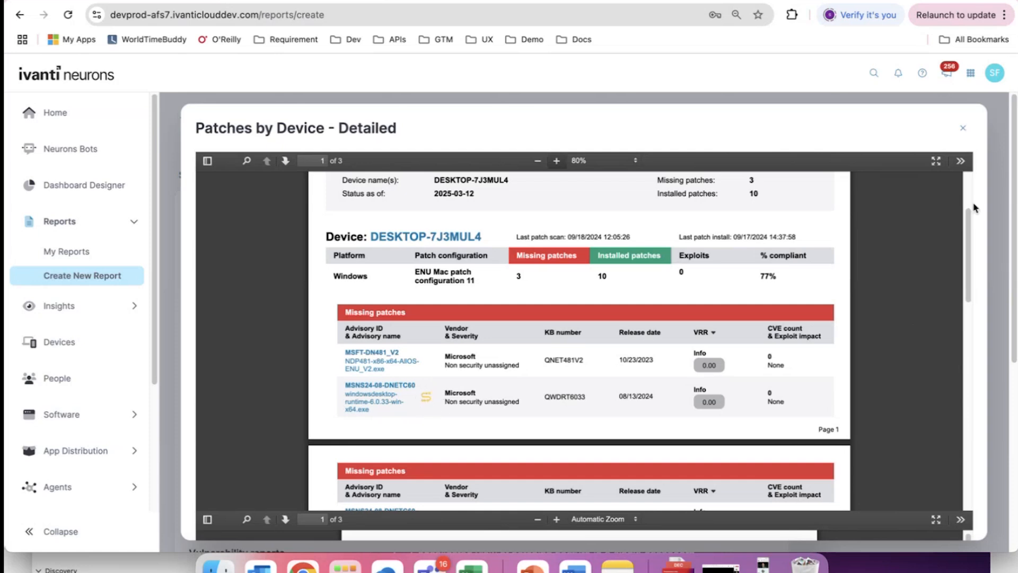
left_click(963, 128)
left_click(468, 385)
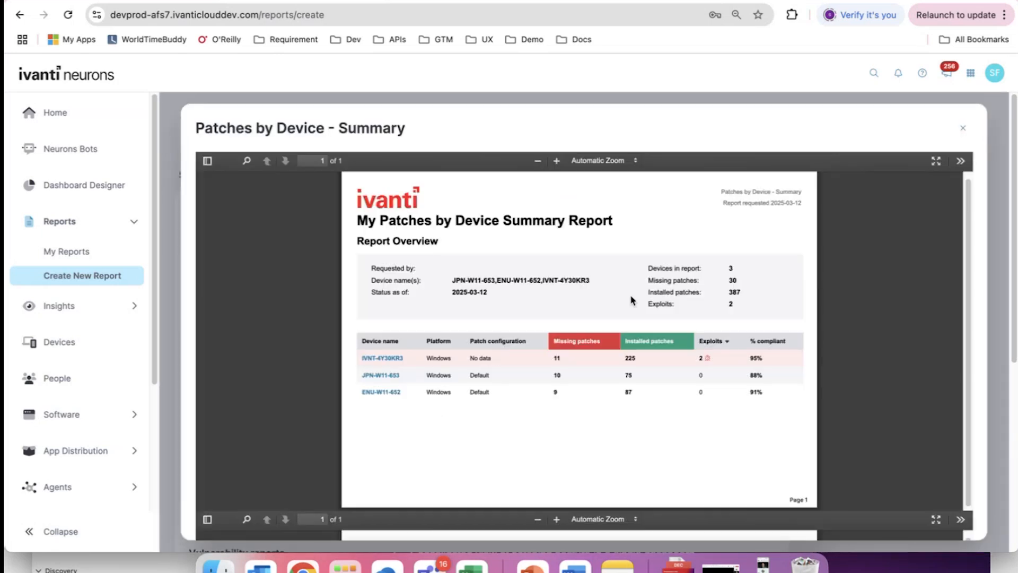
left_click(963, 127)
left_click(265, 522)
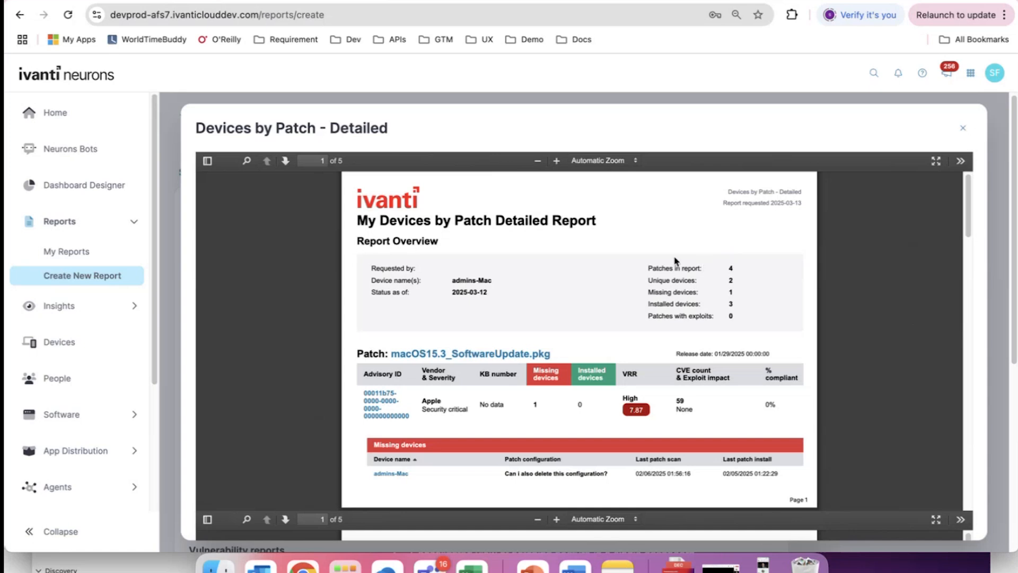
left_click(963, 129)
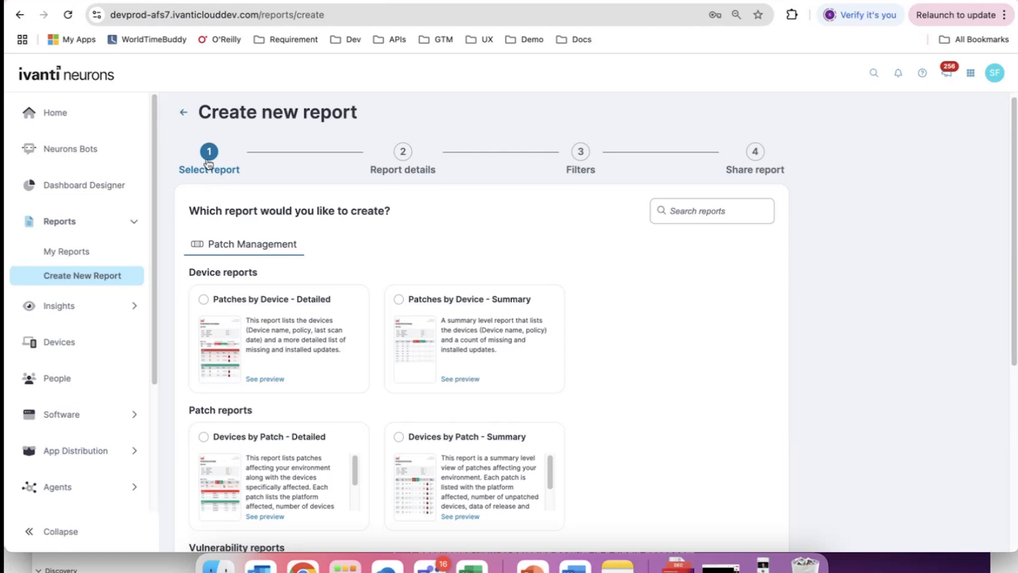
- Examine the sample preview of the Deployment - Detailed report among the deployment history templates
scroll(325, 312, "down", 5)
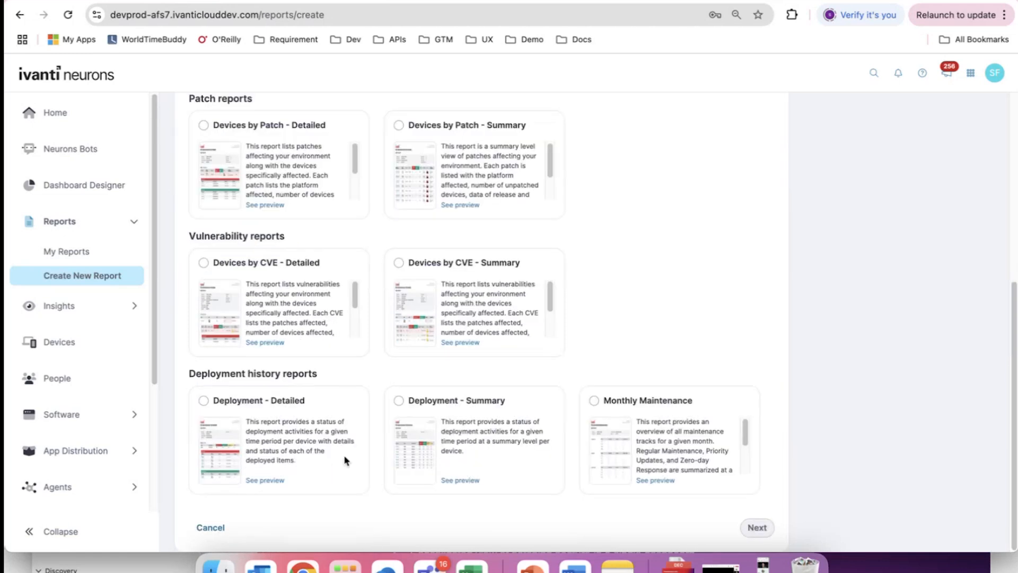
left_click(265, 480)
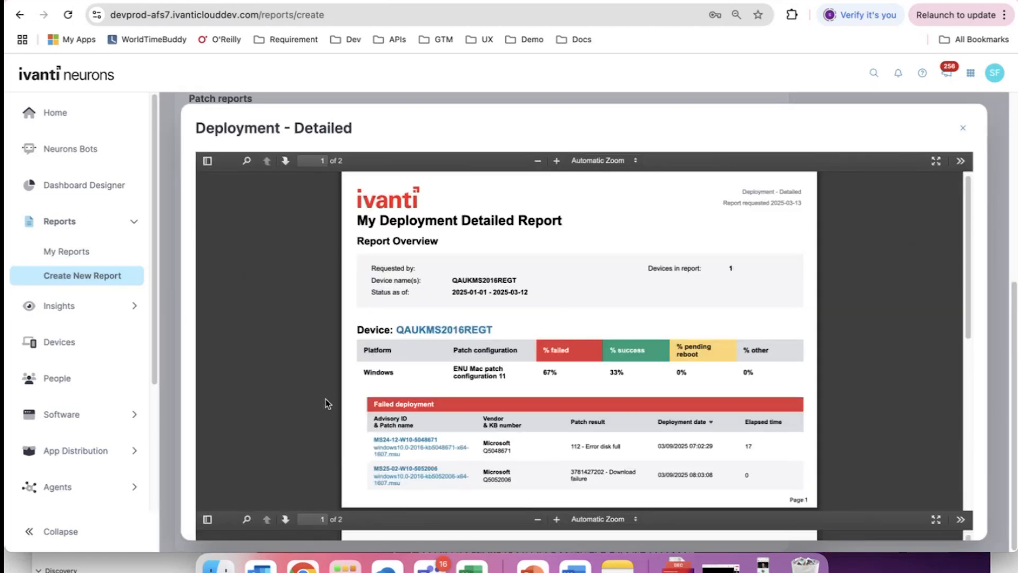
left_click(963, 130)
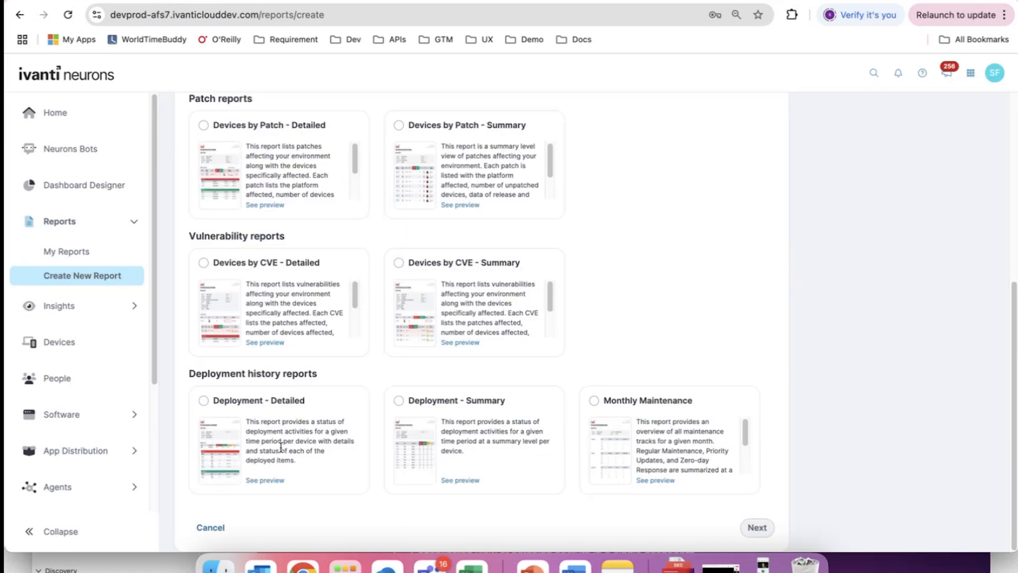
- Choose the Deployment - Detailed report template and enter a first name as the report name
left_click(273, 411)
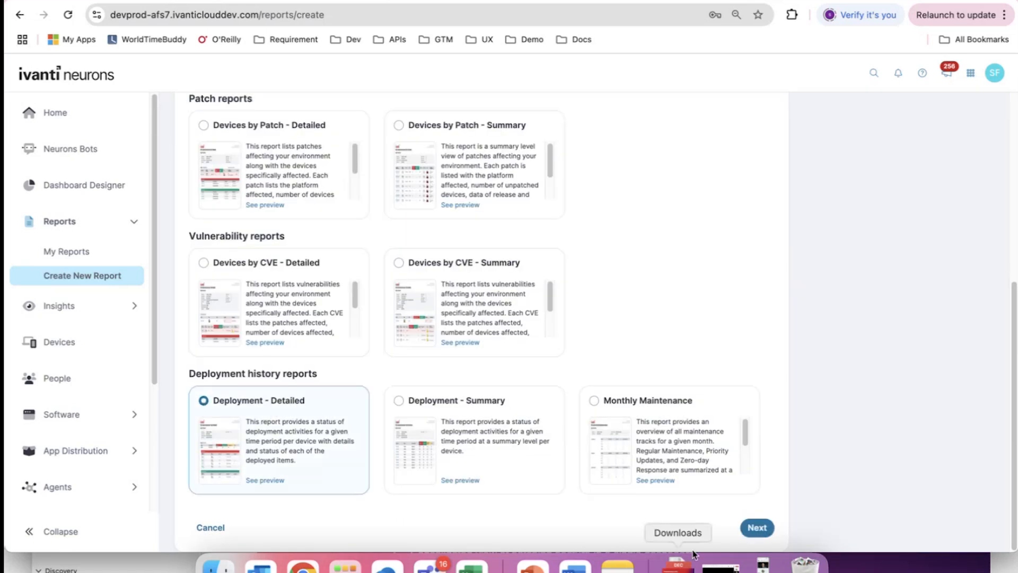
left_click(742, 537)
left_click(283, 237)
type("susan")
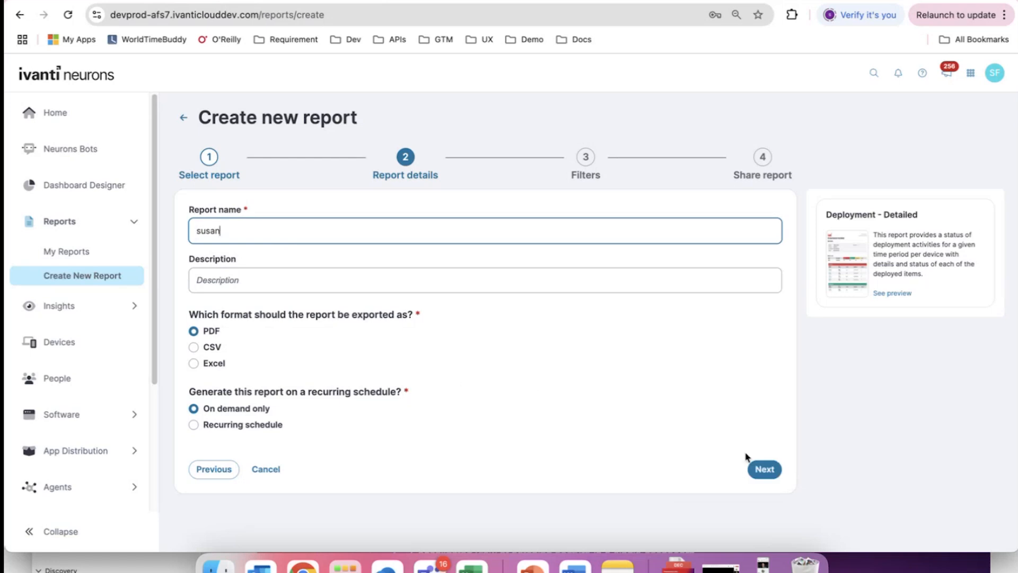
- Continue to the Filters stage and review the timeline, device filters and patch filters, including the failed deployments option
left_click(763, 469)
scroll(500, 423, "down", 8)
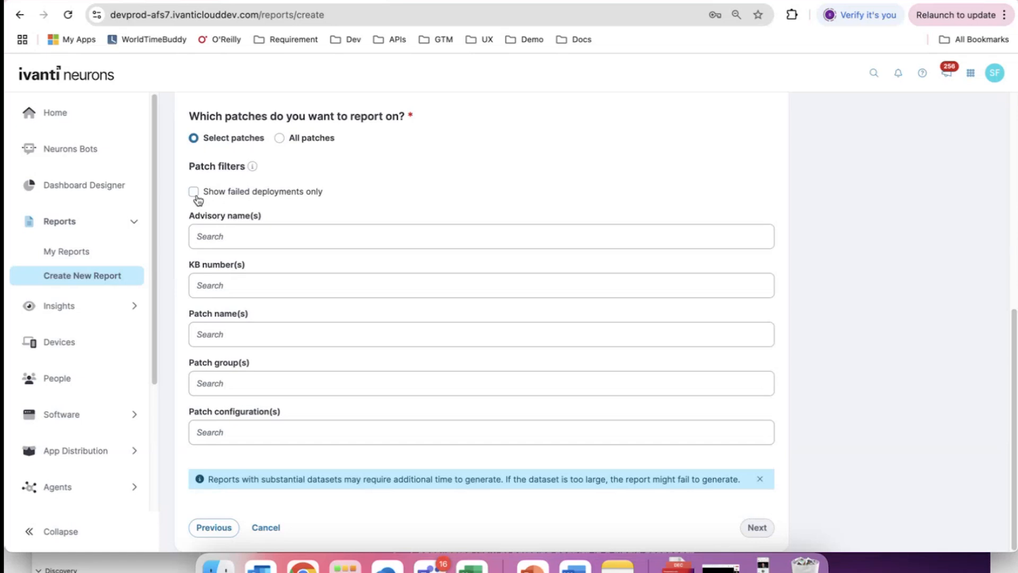
scroll(272, 191, "up", 8)
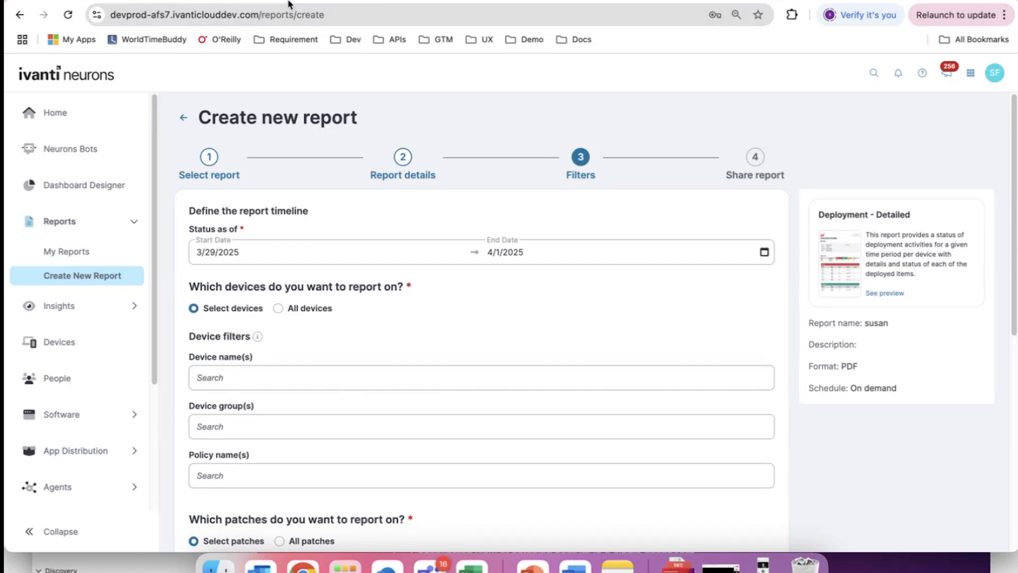
- Switch to the Audit Trails page and examine the logged report activities for PatchManagement
left_click(129, 1)
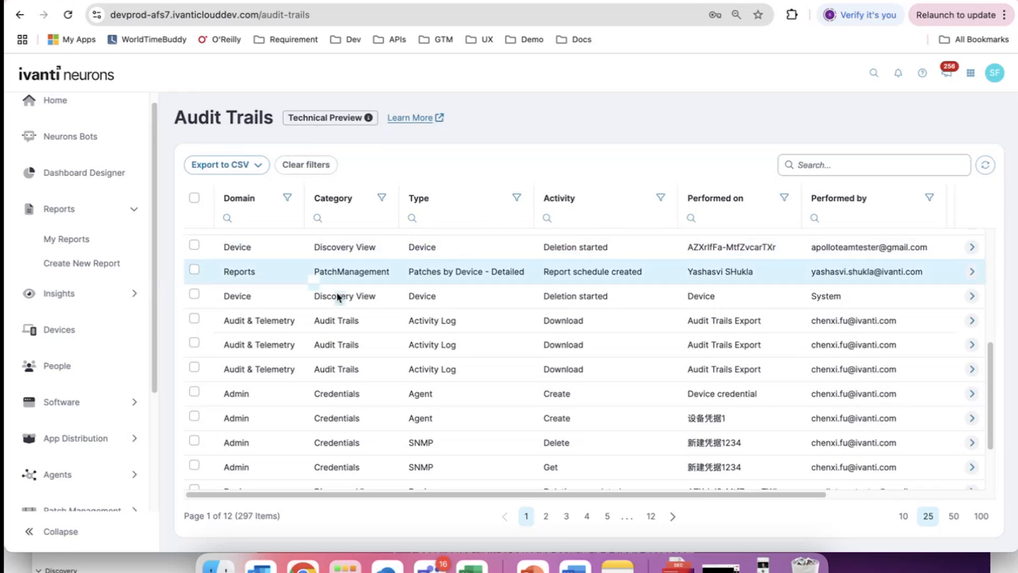
scroll(634, 365, "up", 5)
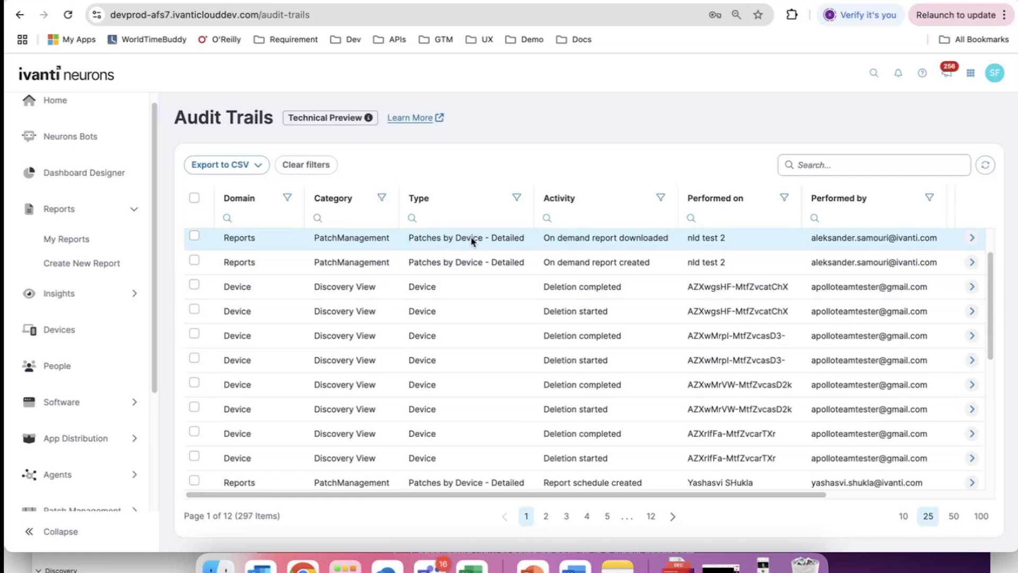
scroll(471, 245, "down", 3)
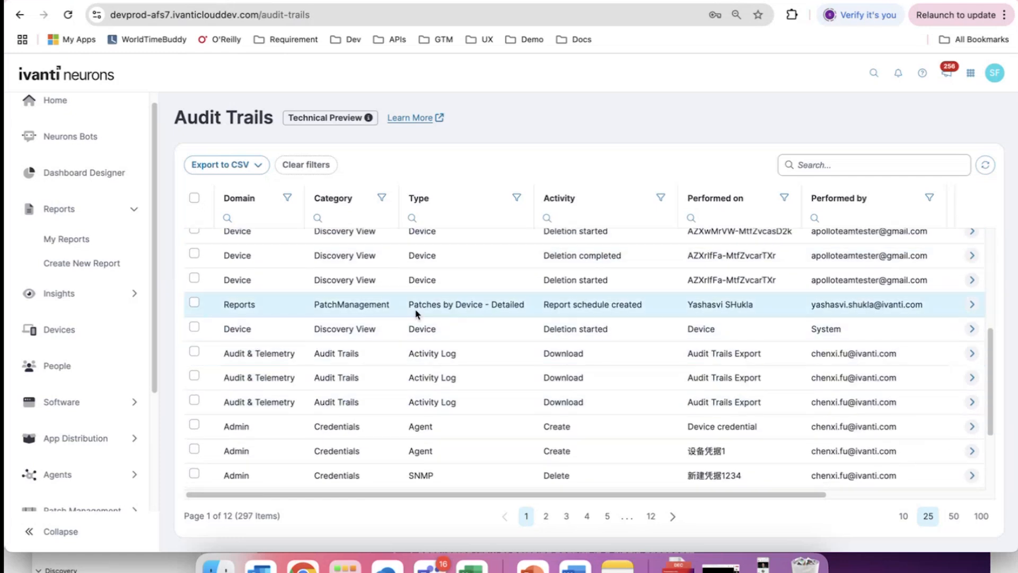
scroll(417, 318, "up", 4)
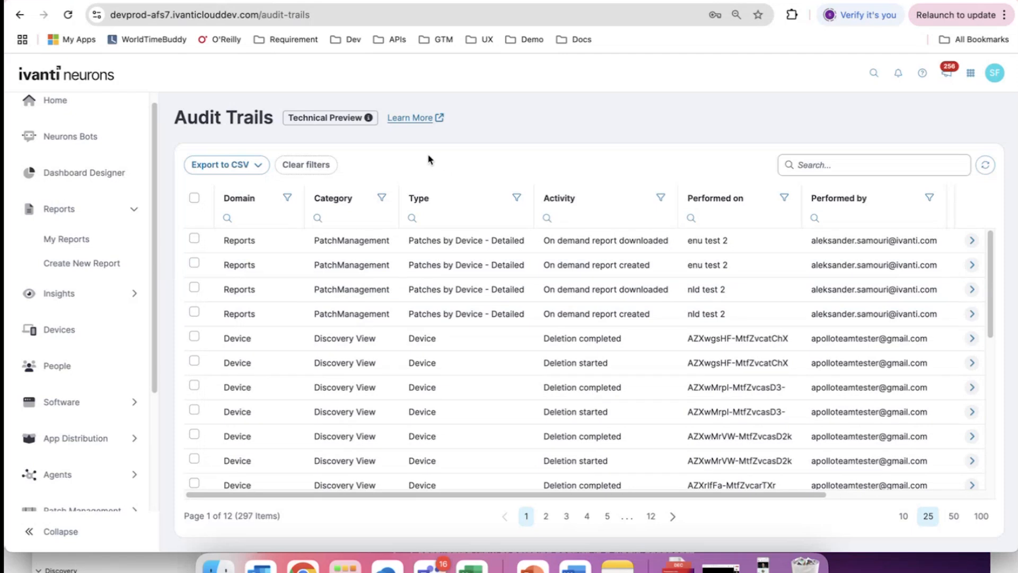
- Select all audit records on the current page, view the CSV export choices, and dismiss them without exporting
left_click(194, 198)
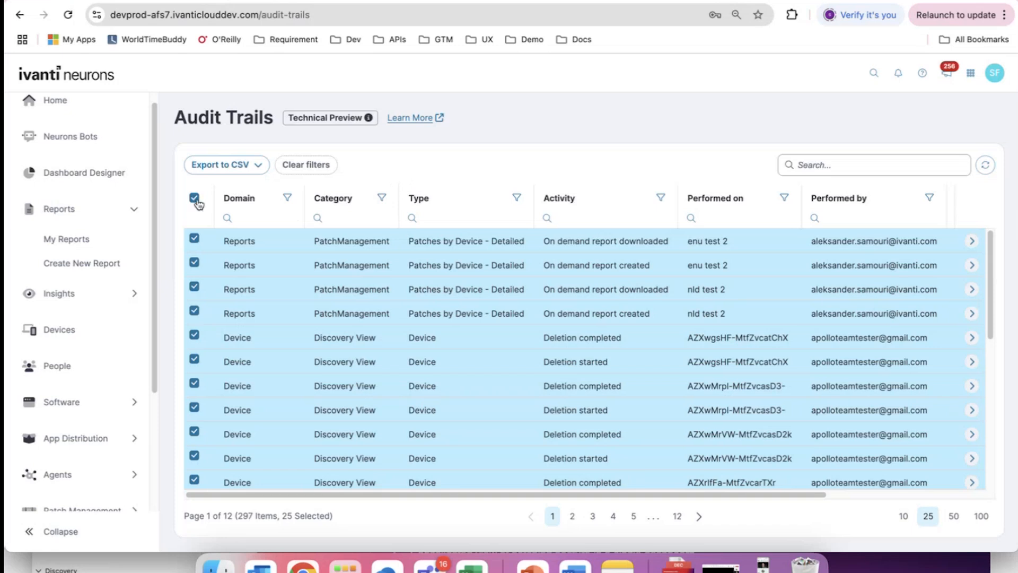
left_click(259, 166)
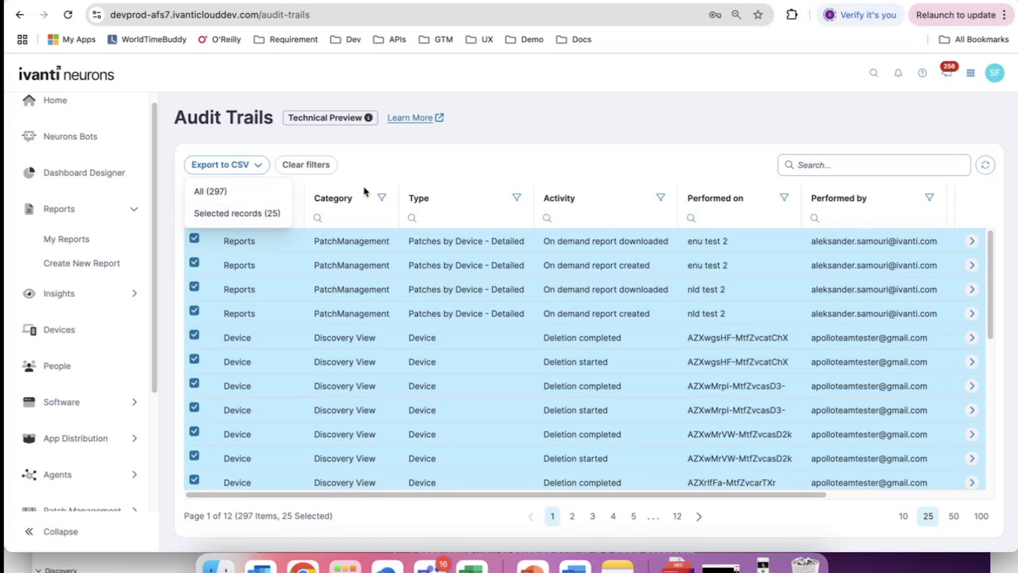
left_click(417, 177)
- Filter the audit trail's Category to patchmanagement
left_click(381, 203)
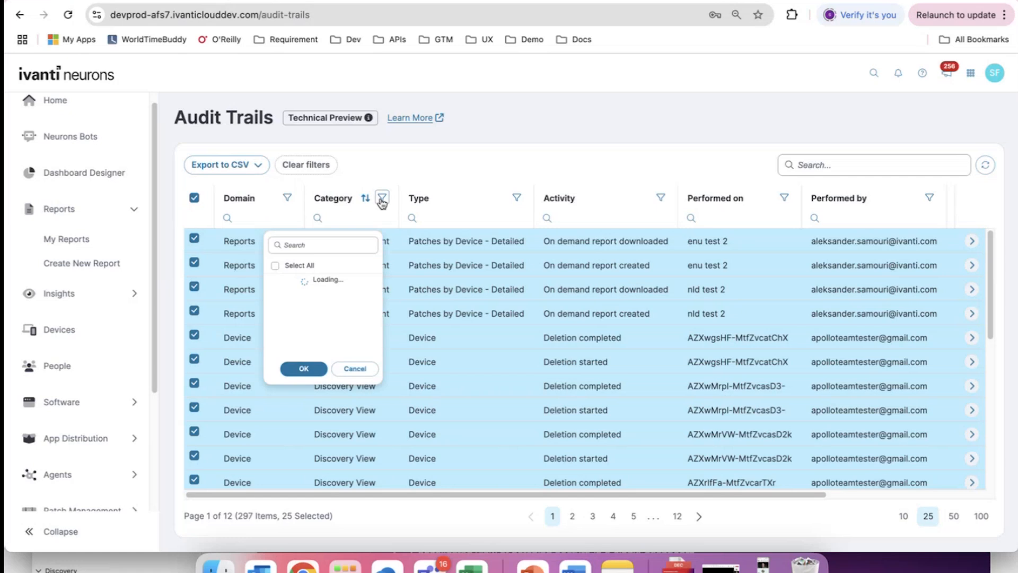
left_click(262, 276)
left_click(297, 385)
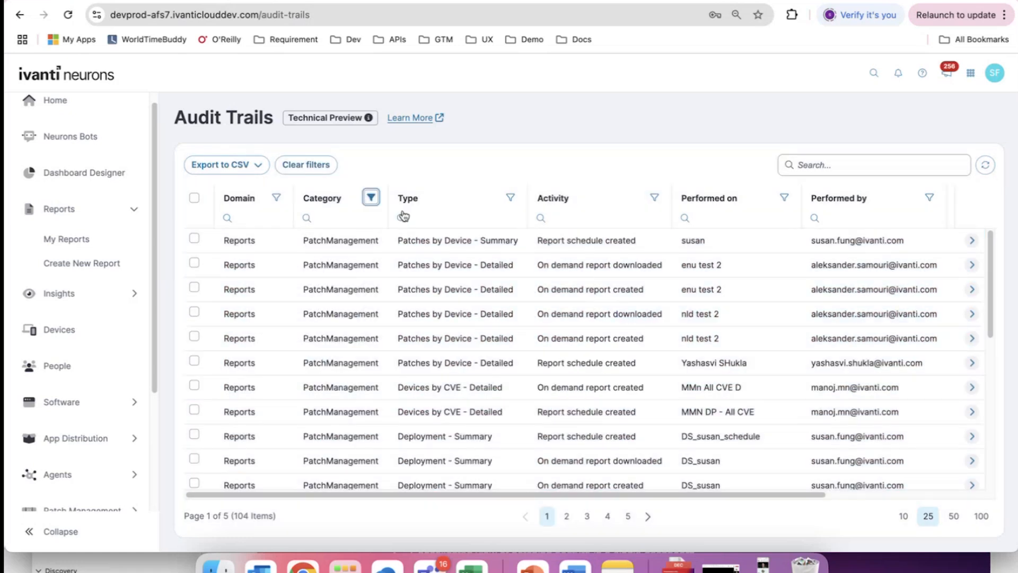
- With the page's records selected, export all filtered audit records to CSV, and remove the patchmanagement category filter
left_click(195, 200)
left_click(257, 166)
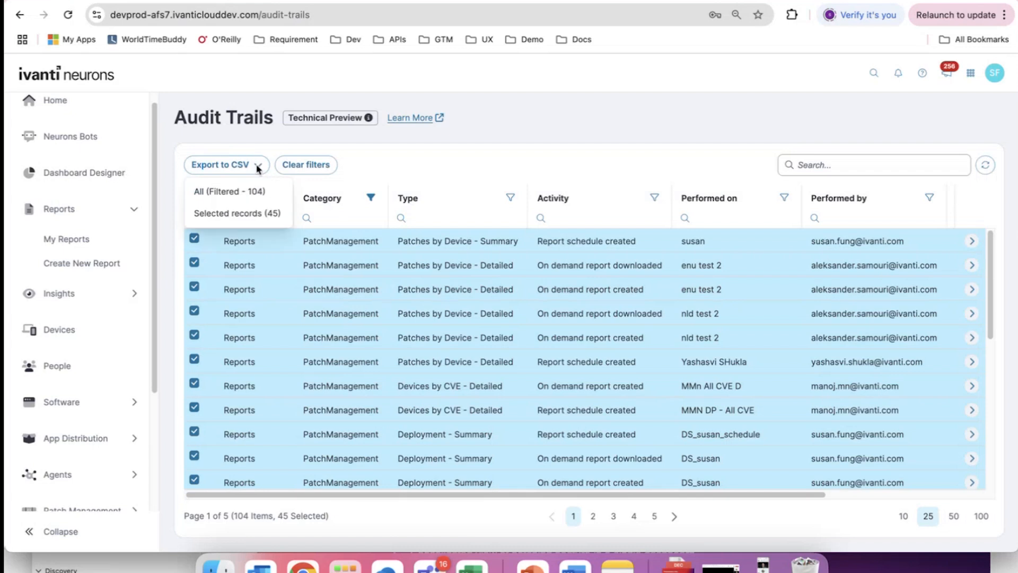
left_click(246, 198)
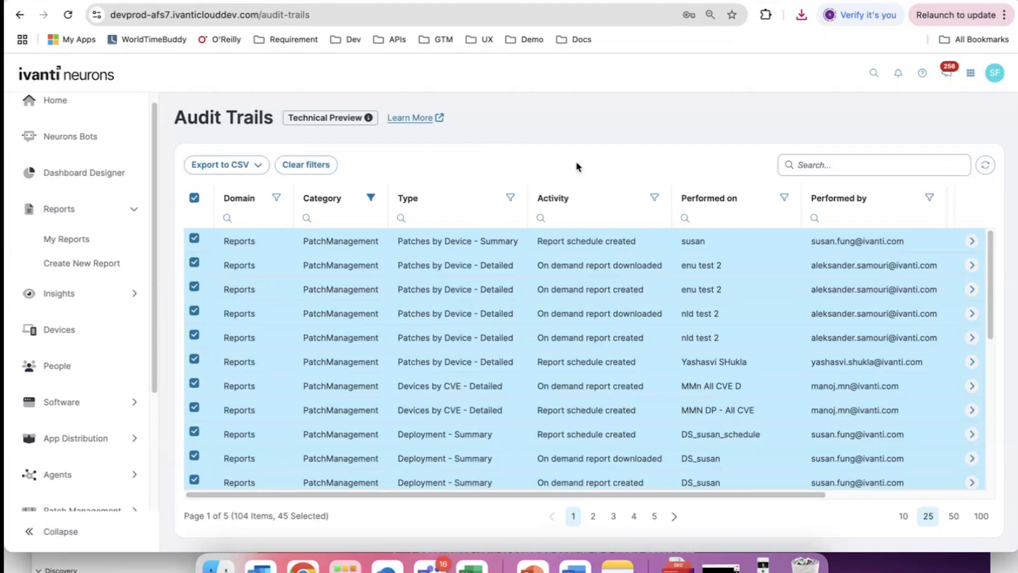
left_click(370, 199)
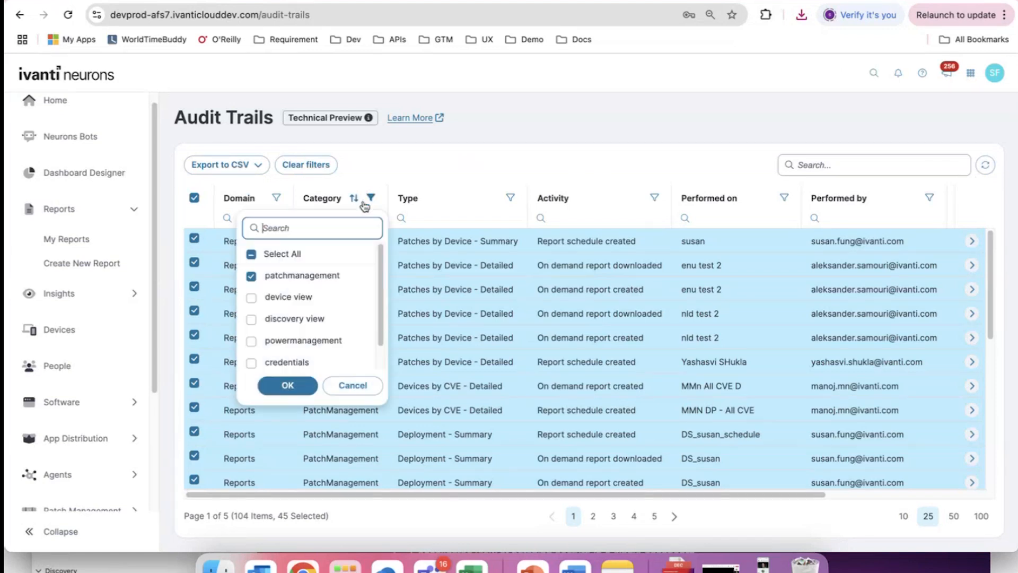
left_click(286, 386)
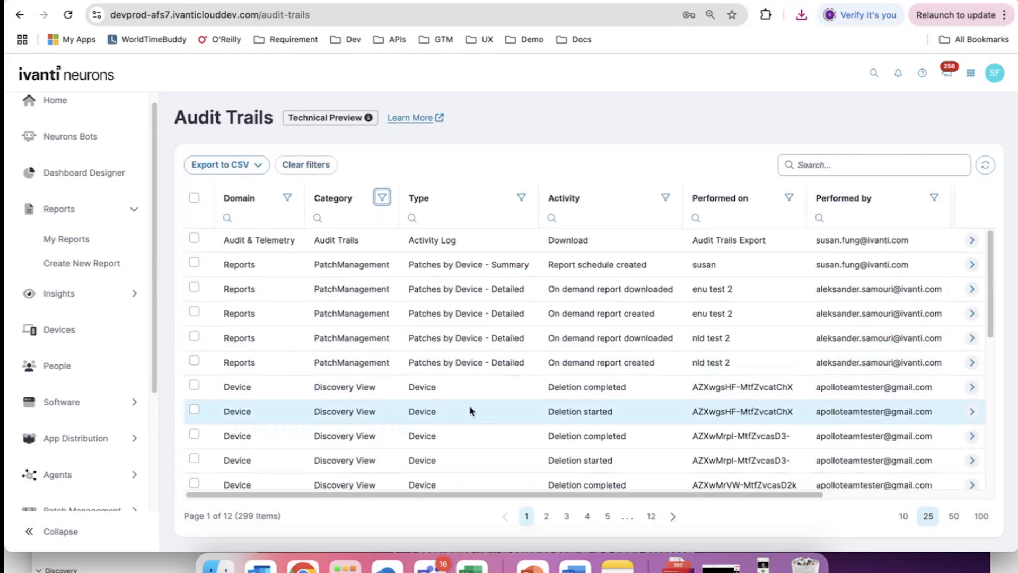
- Review the first Deletion completed device record's details, additional attributes and related records, and return to the audit trail list
scroll(488, 425, "down", 2)
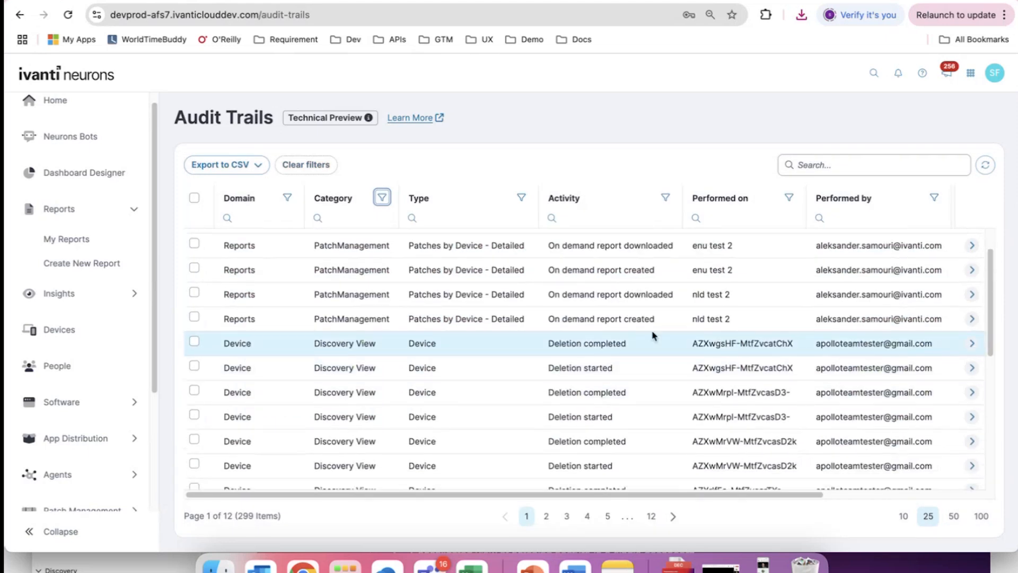
left_click(972, 344)
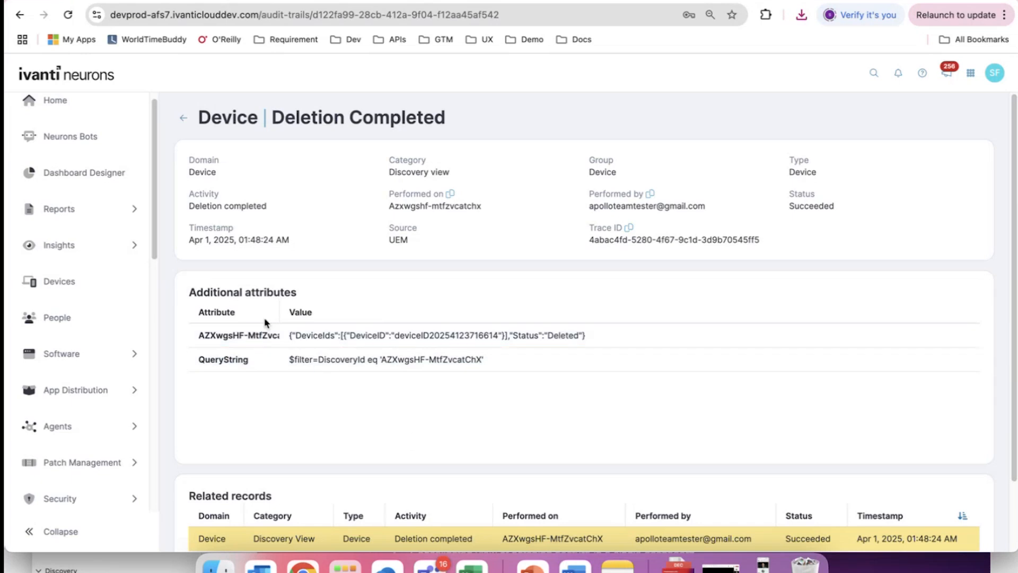
scroll(267, 329, "down", 1)
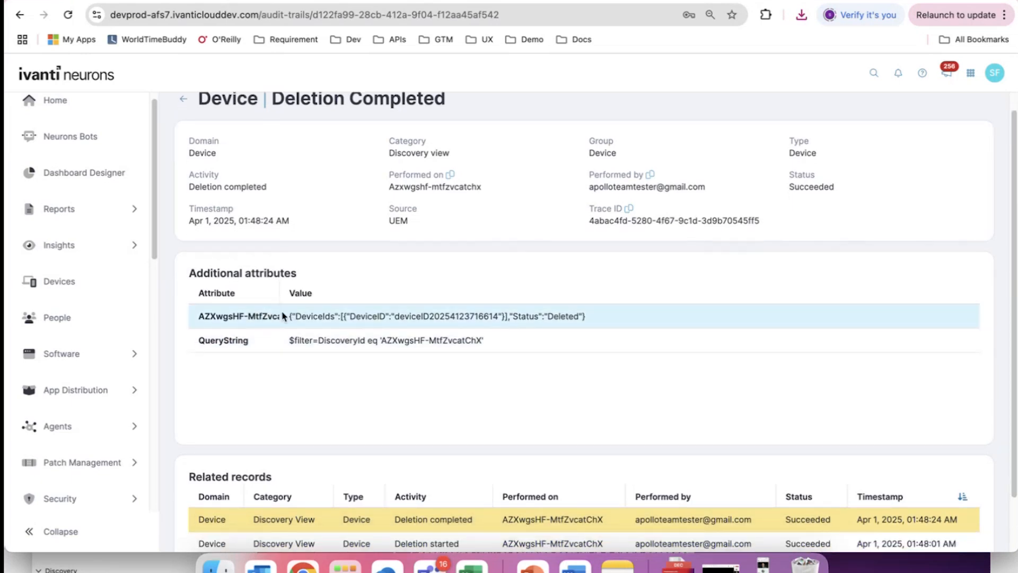
scroll(283, 317, "down", 2)
scroll(286, 361, "down", 1)
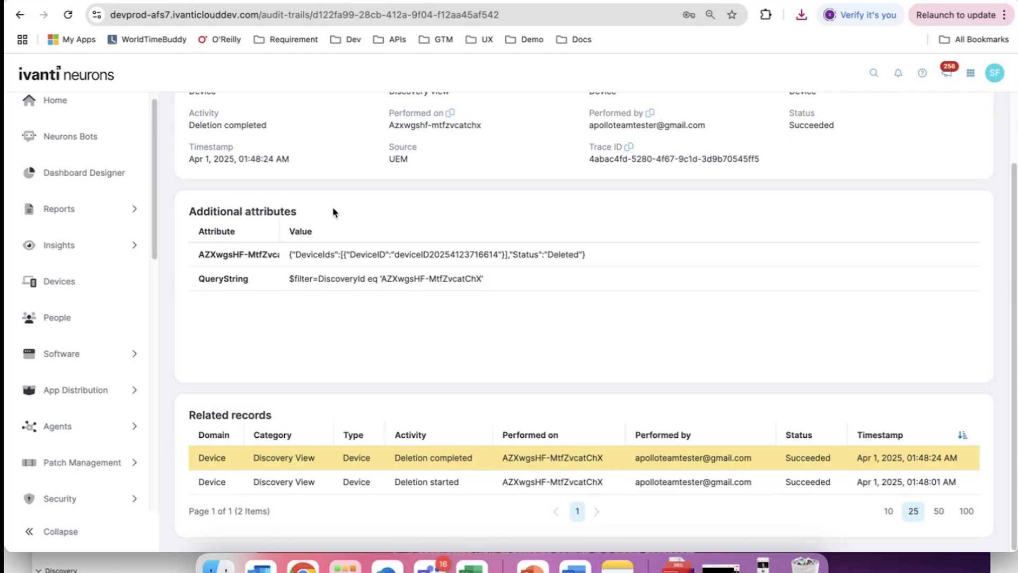
scroll(392, 253, "up", 3)
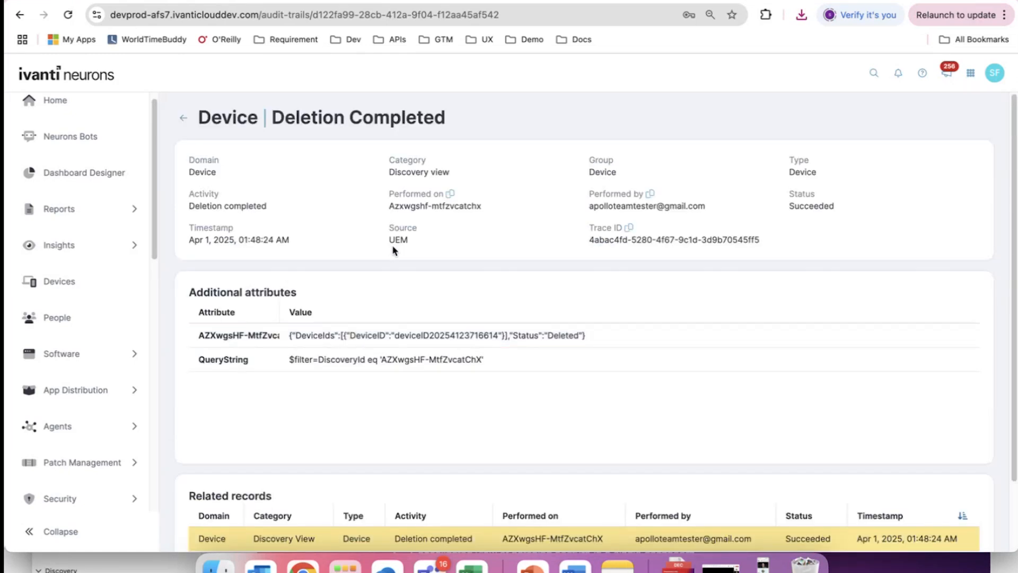
left_click(182, 127)
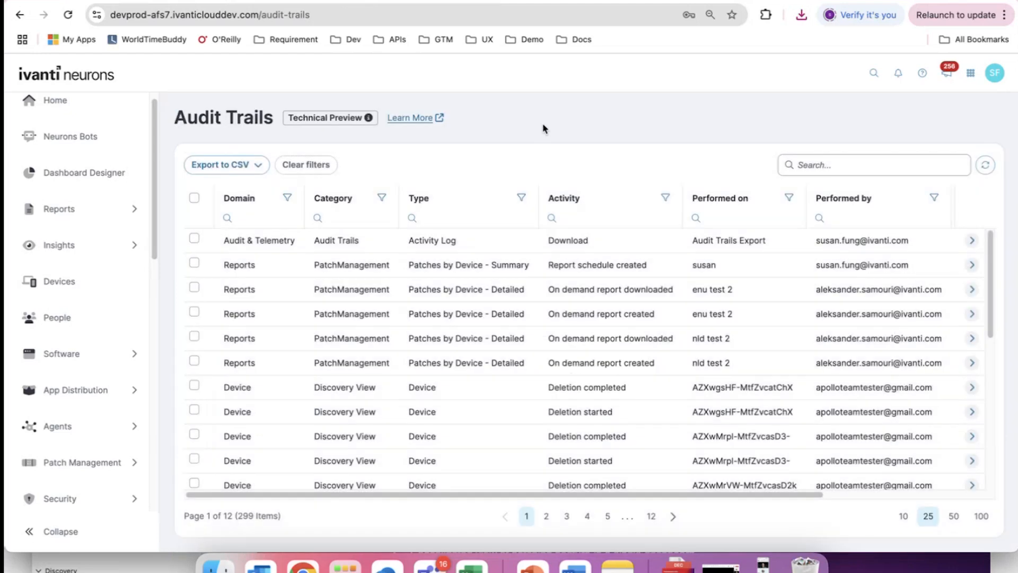